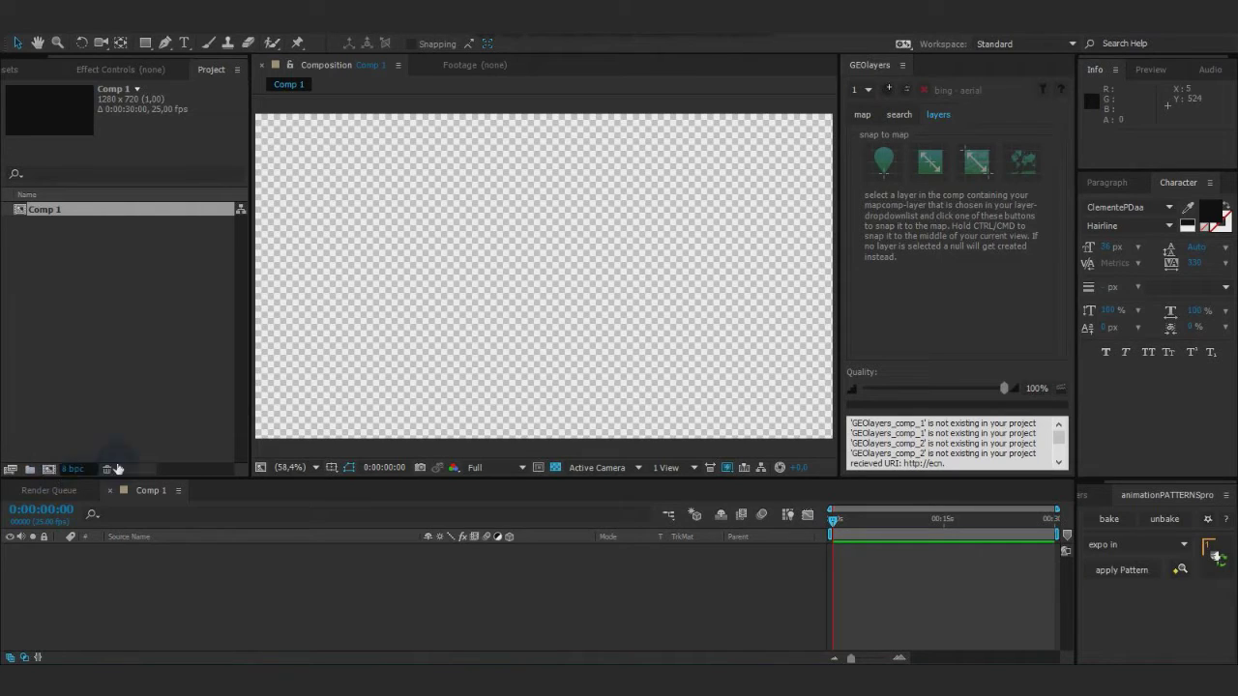
Add a GEOlayers map comp at width 1000, height 10, hide its watermark and ServiceProvider layers, and pick map 2.
click(888, 89)
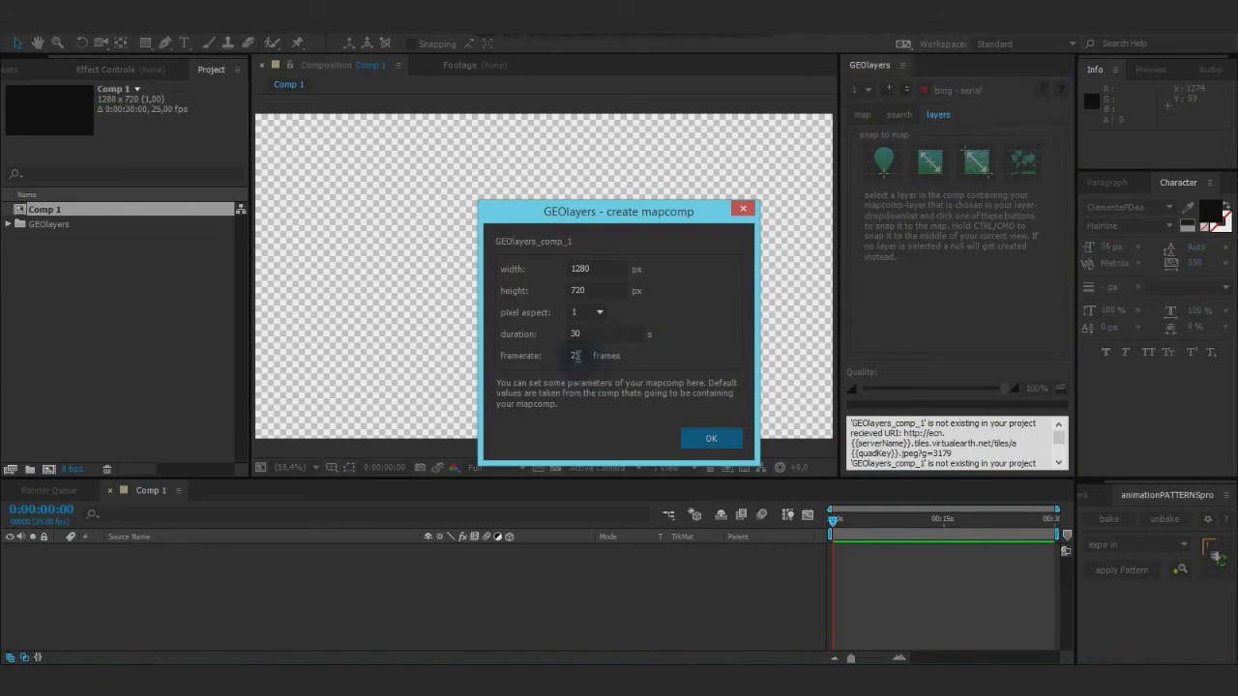
double_click(590, 268)
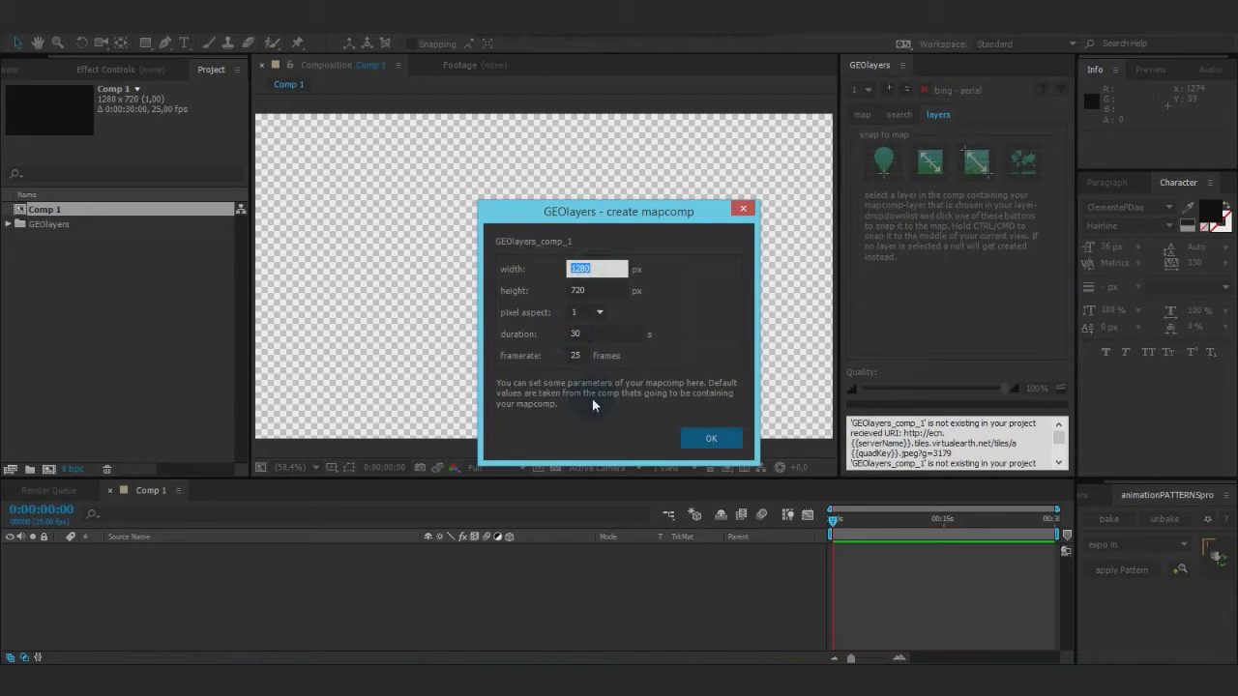
text(1000)
key(Tab)
text(10)
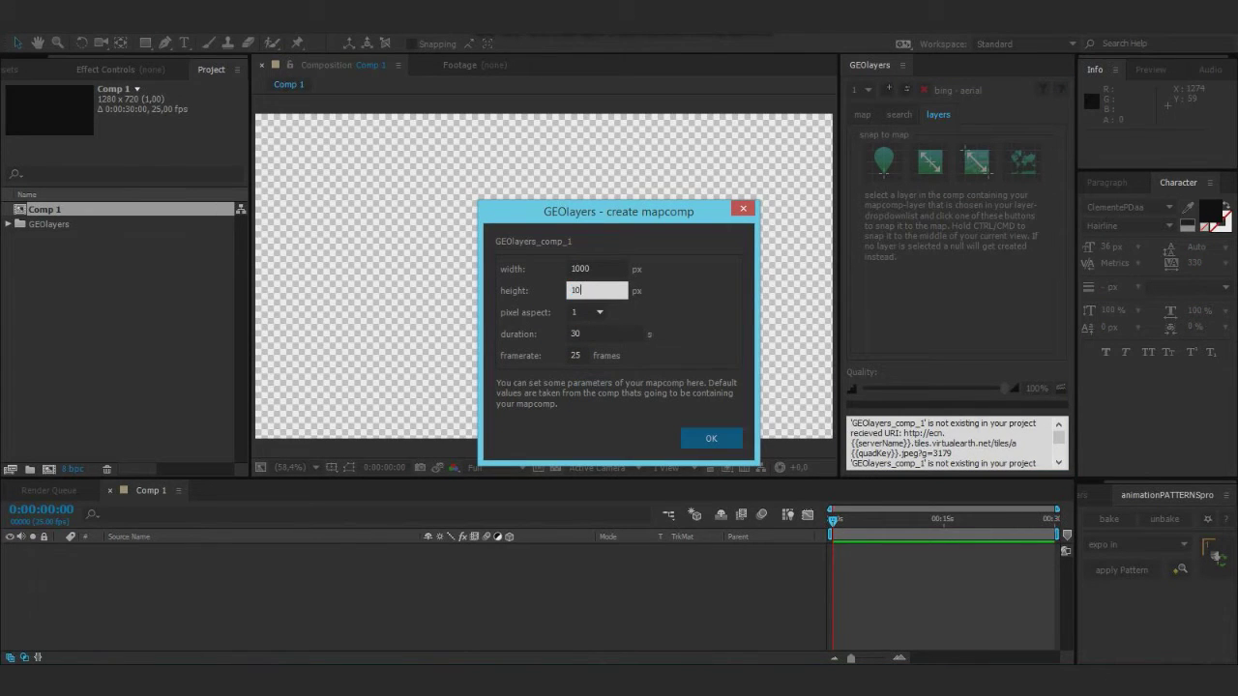
key(Return)
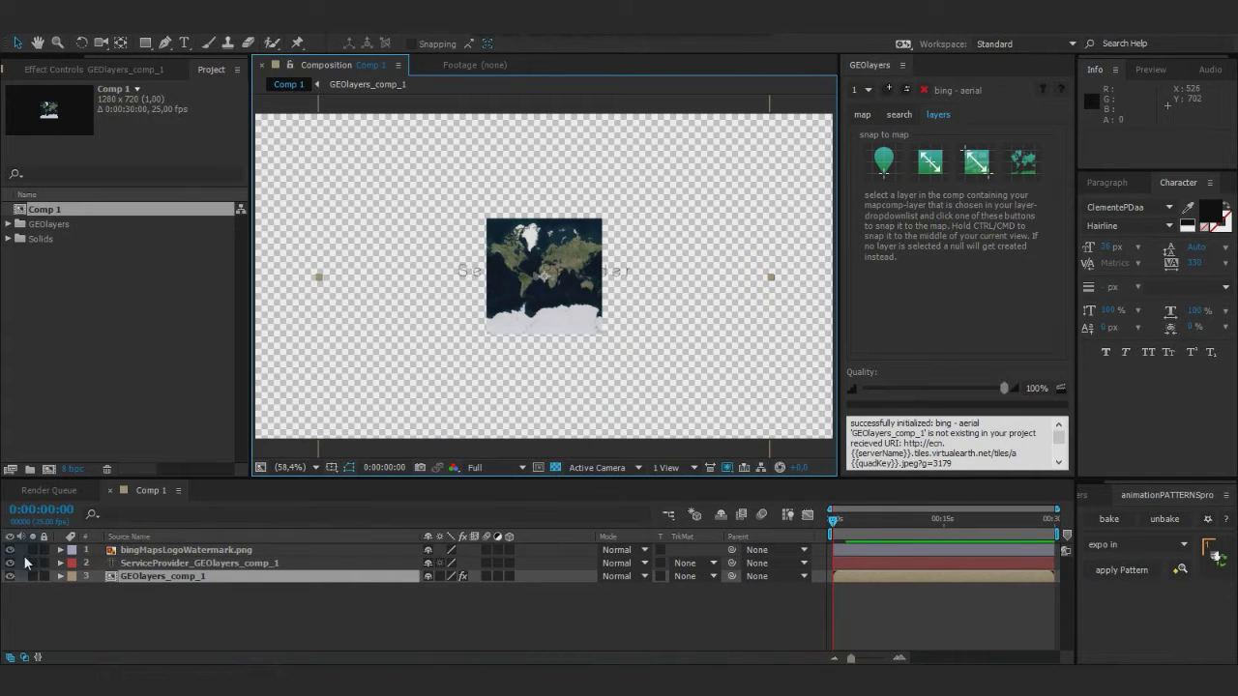
drag(10, 550, 10, 563)
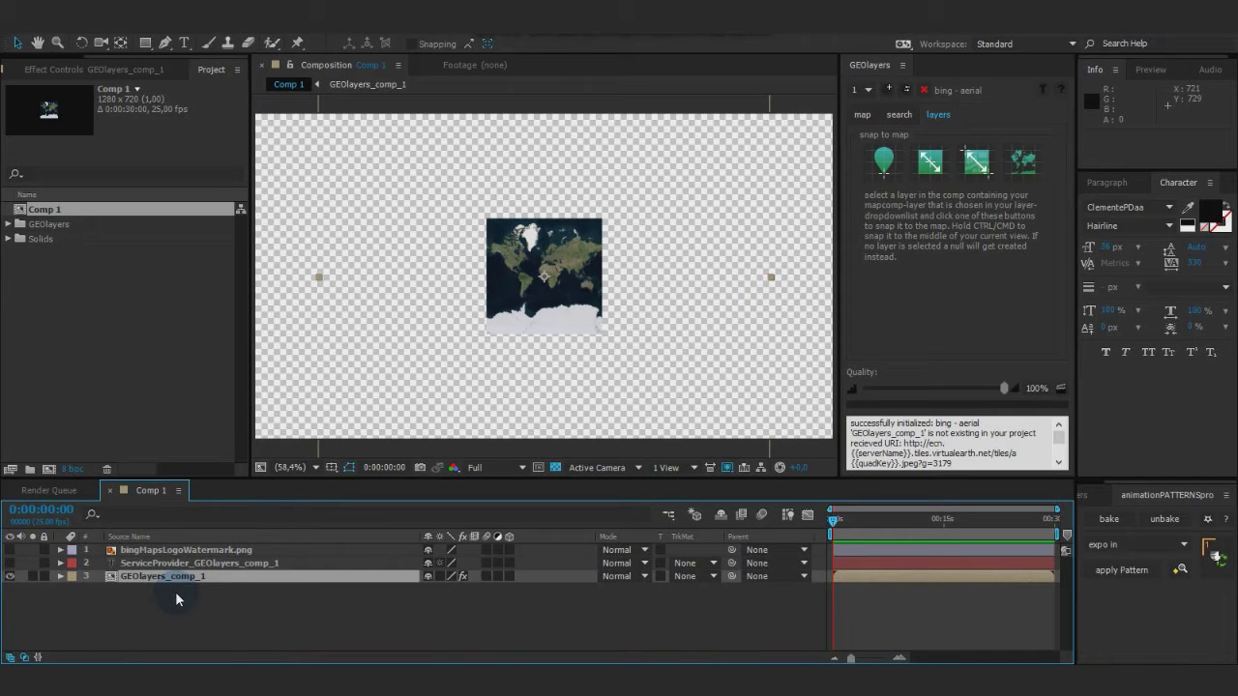
click(870, 89)
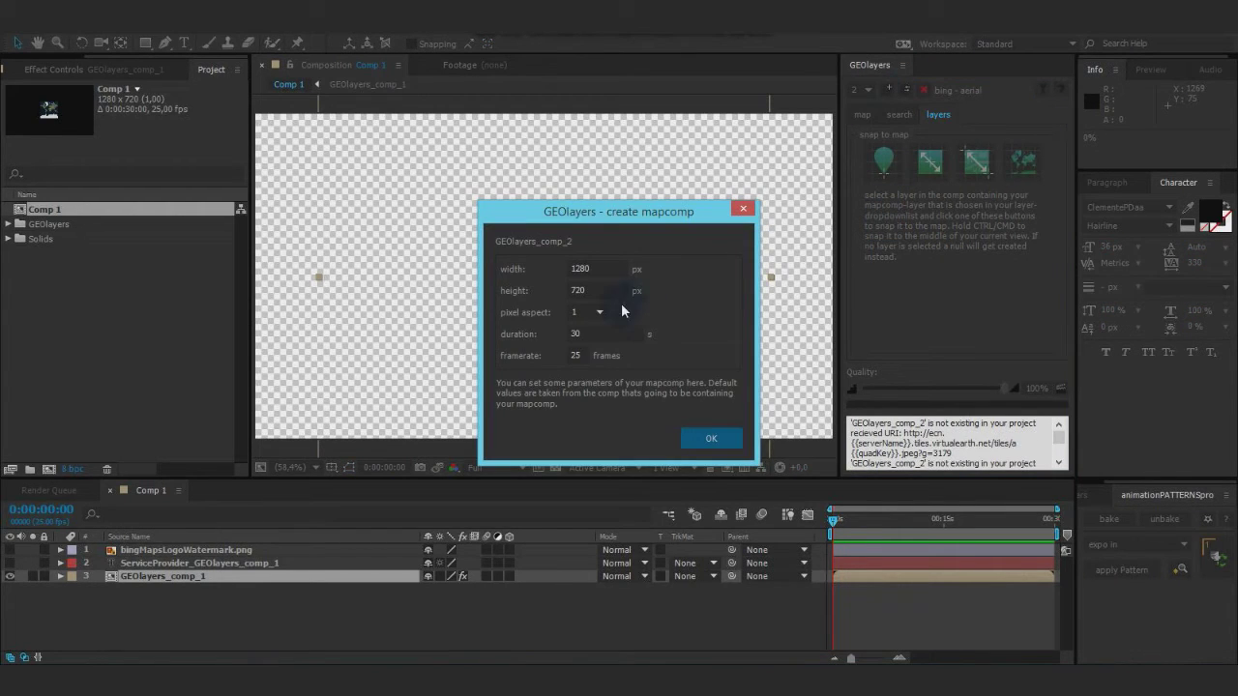
Create the second GEOlayers map comp at 6000 × 6000.
click(599, 268)
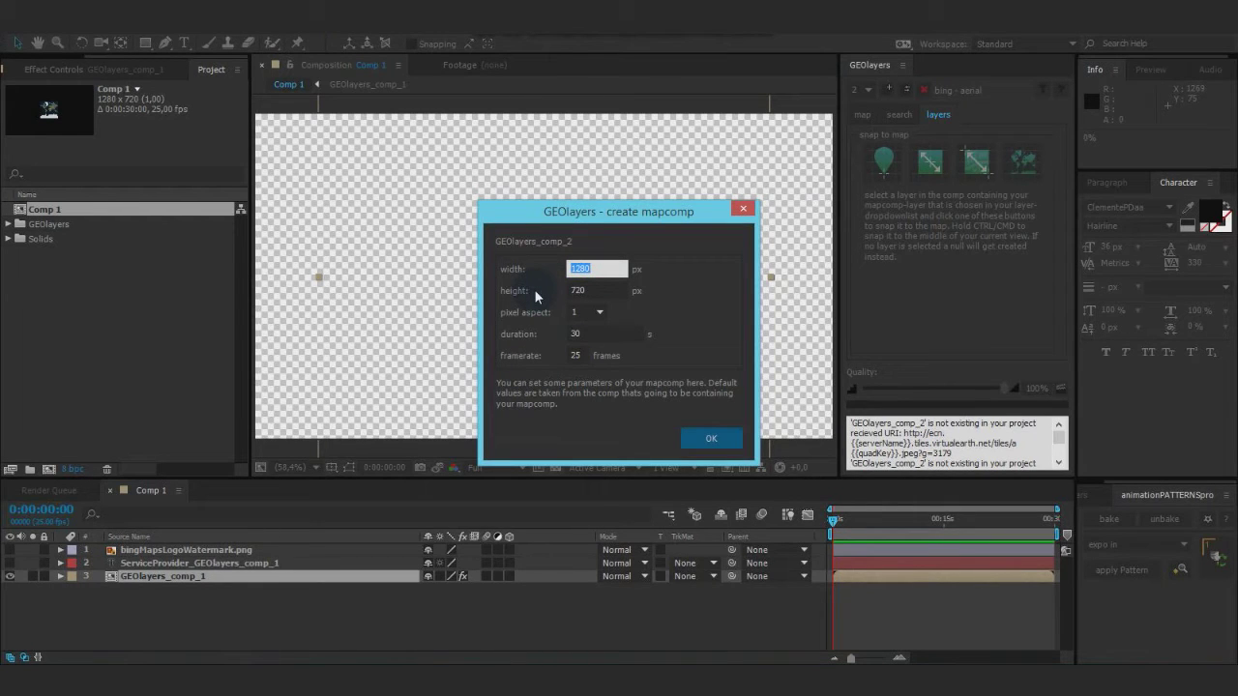
text(6000)
key(Tab)
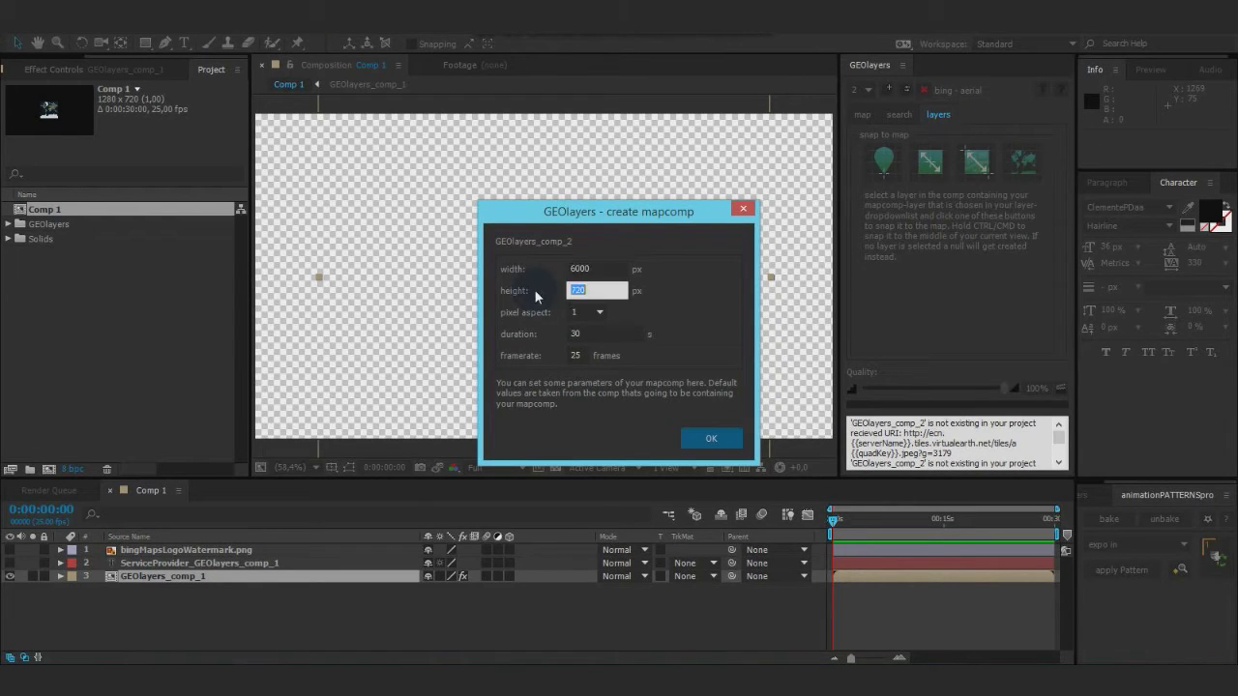
text(6000)
key(Return)
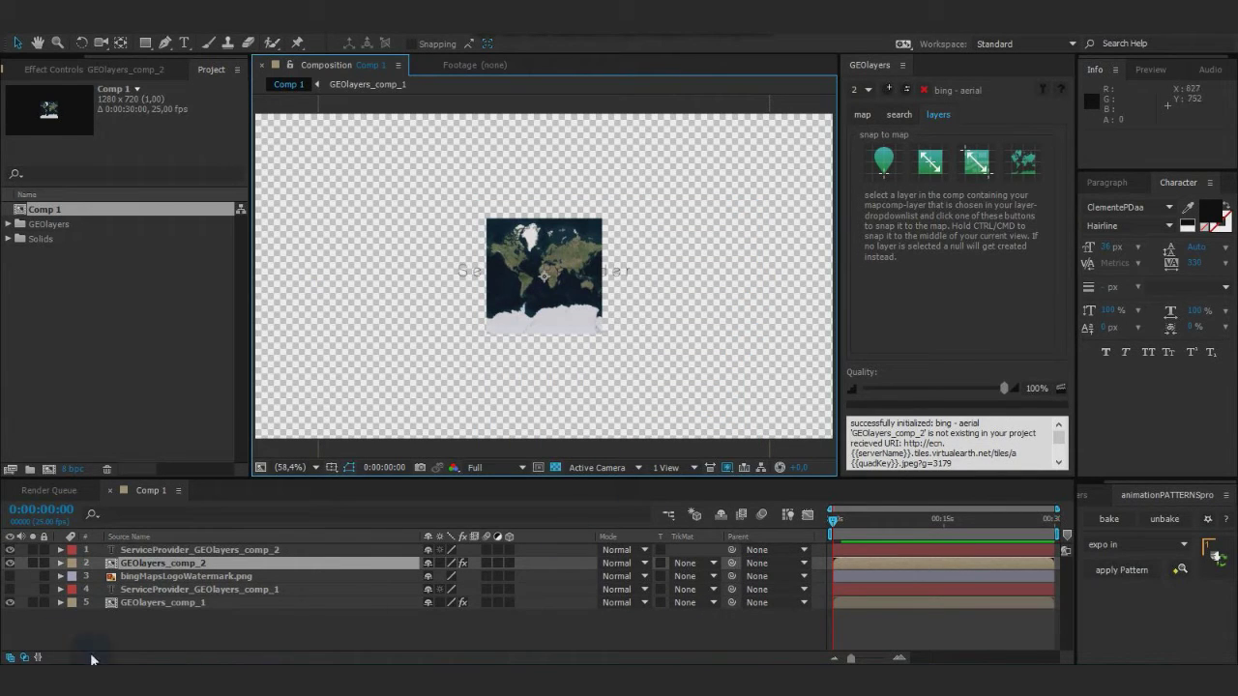
Hide the new ServiceProvider layer and move both GEOlayers comps to the top of the stack.
click(10, 550)
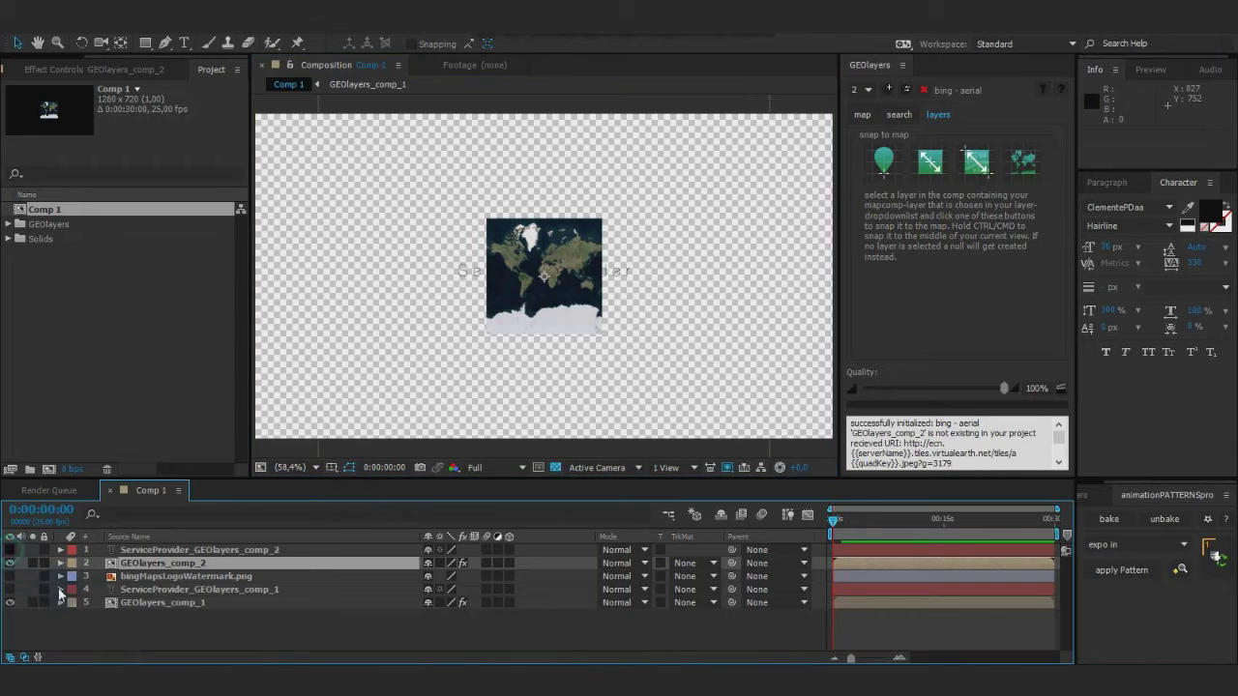
drag(129, 600, 150, 547)
ctrl+click(148, 564)
click(180, 623)
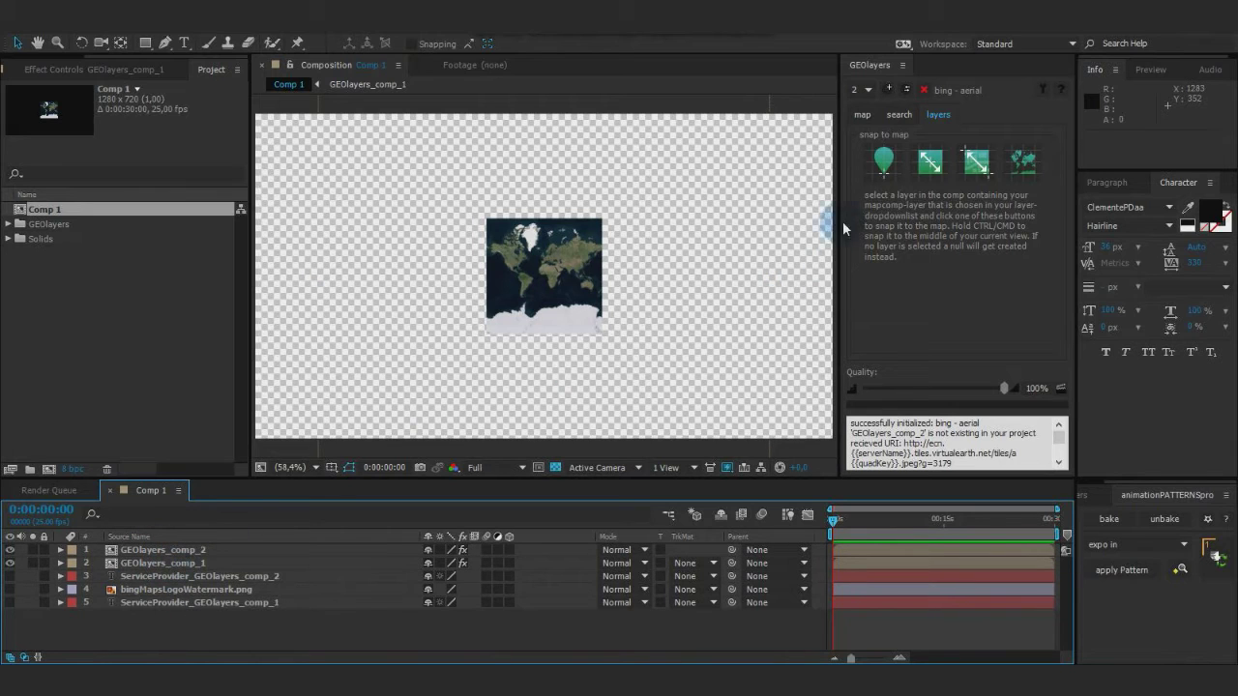
Link map 2's view to GEOlayers_comp_1.
click(864, 115)
click(964, 138)
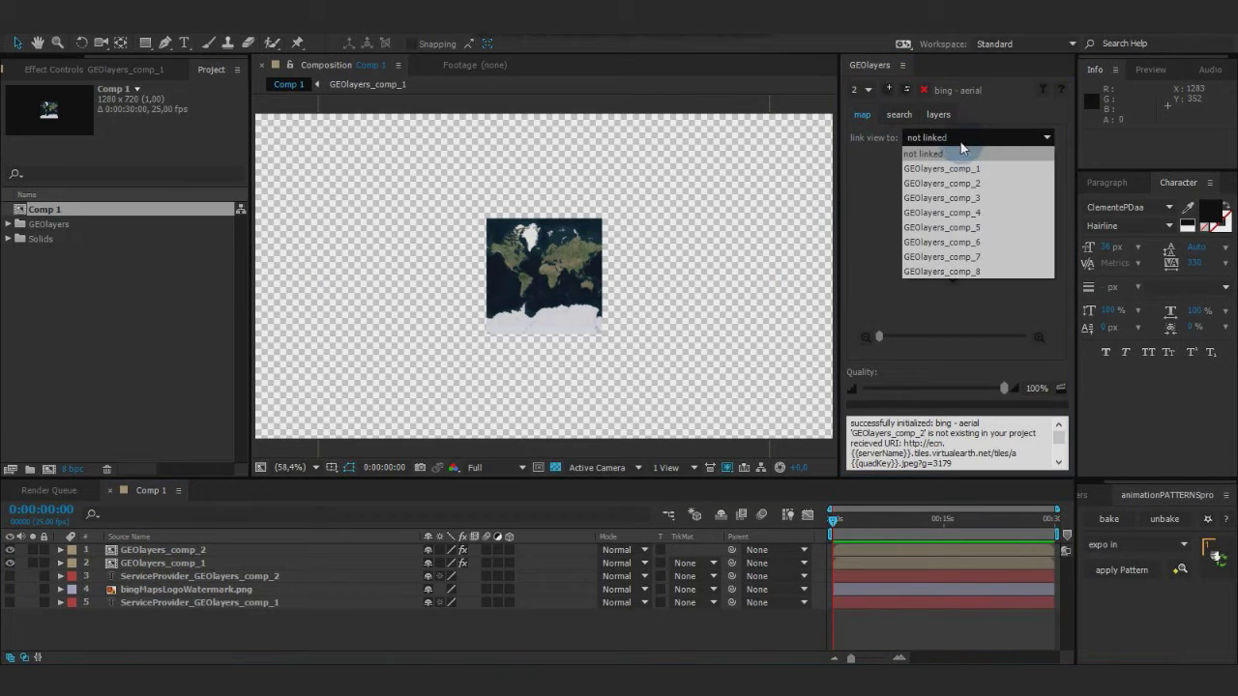
click(933, 166)
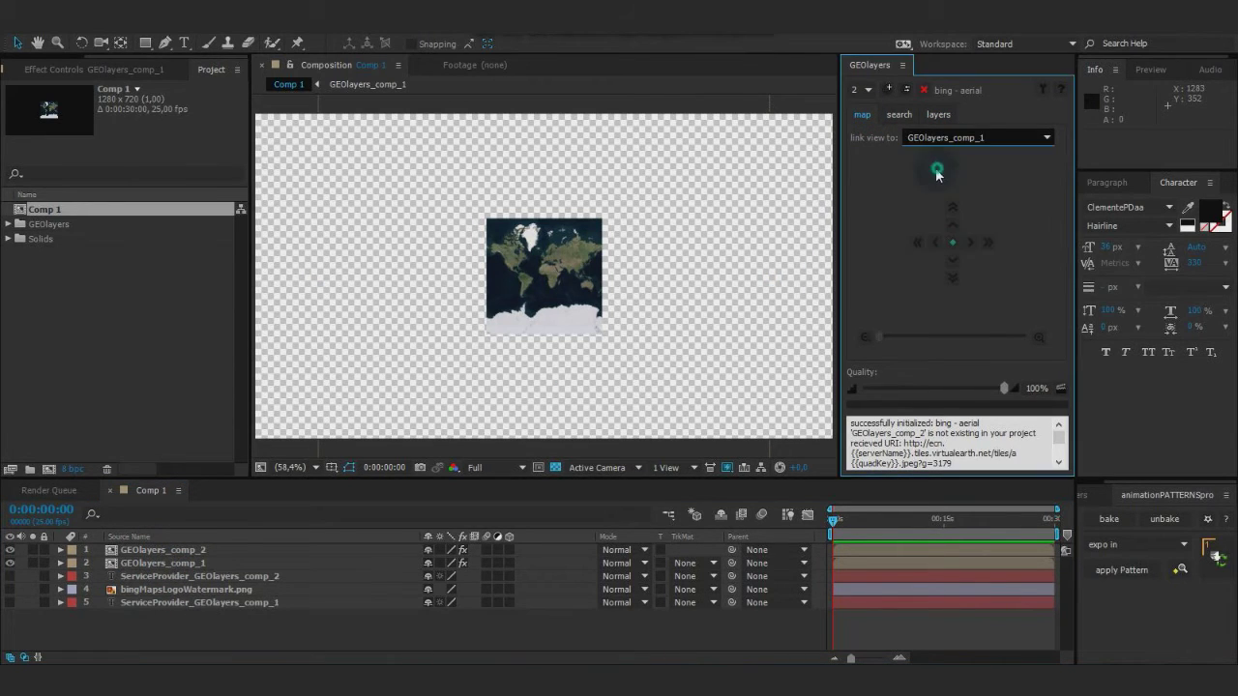
Switch to map 1, zoom it in one step, and select the location search term.
click(866, 91)
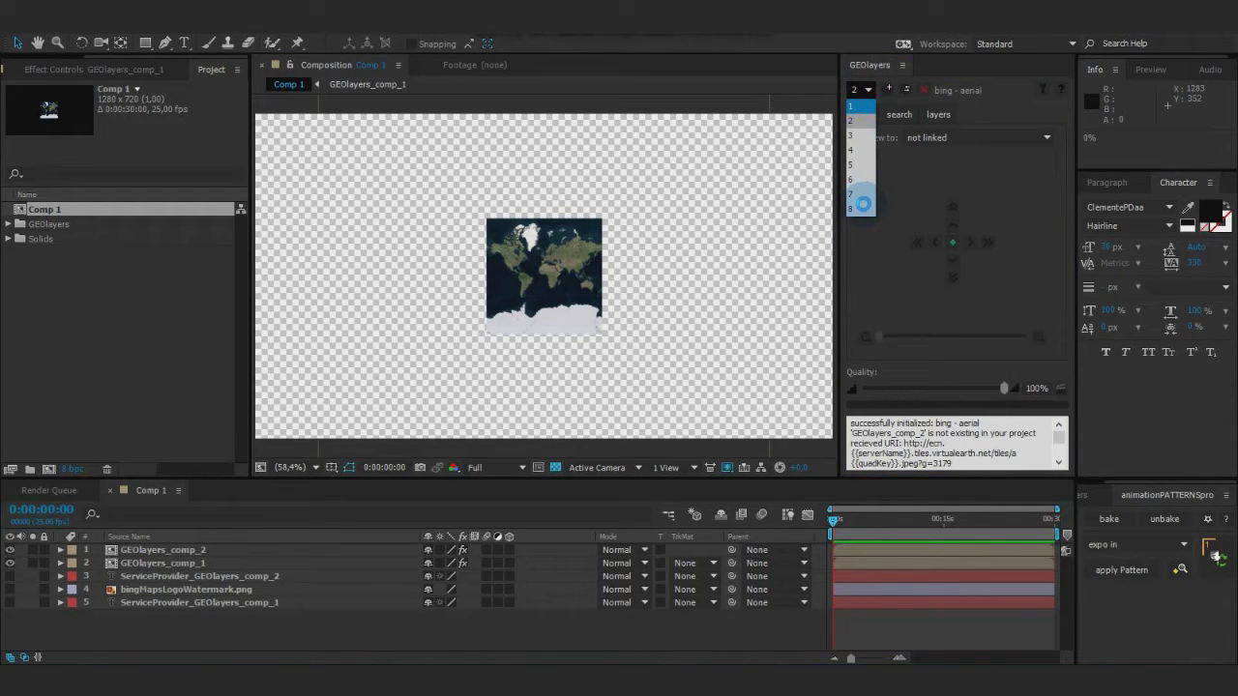
click(862, 205)
click(1033, 338)
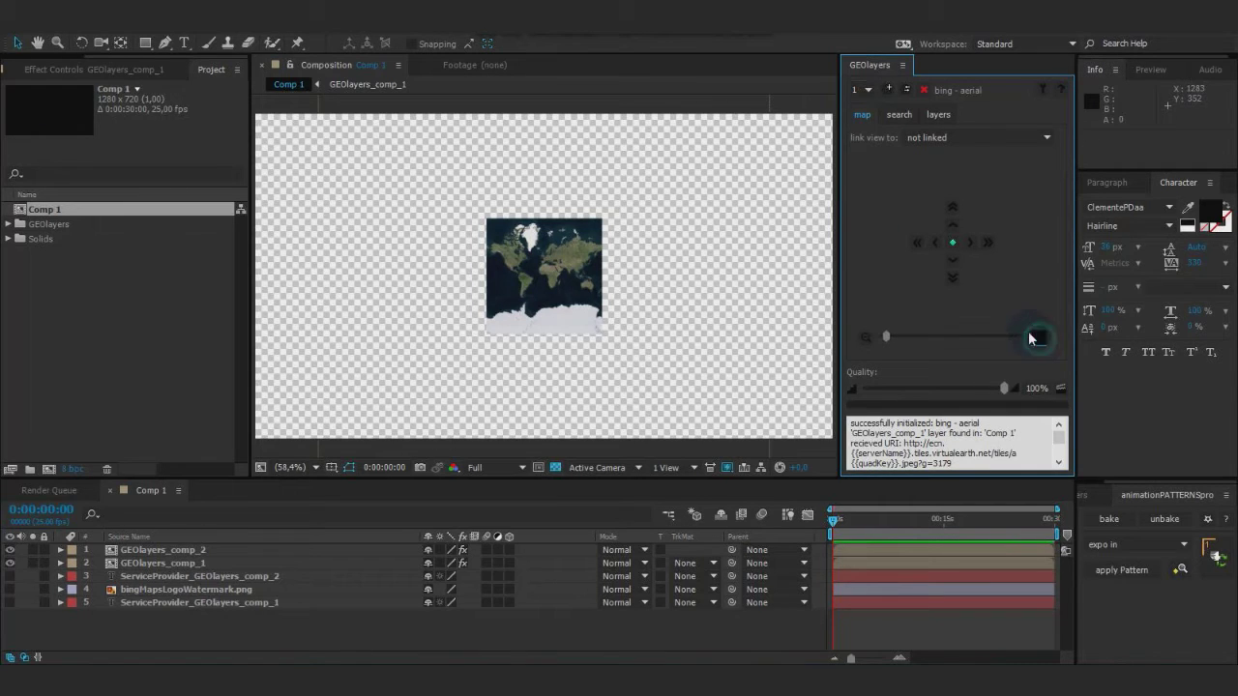
click(899, 115)
click(875, 135)
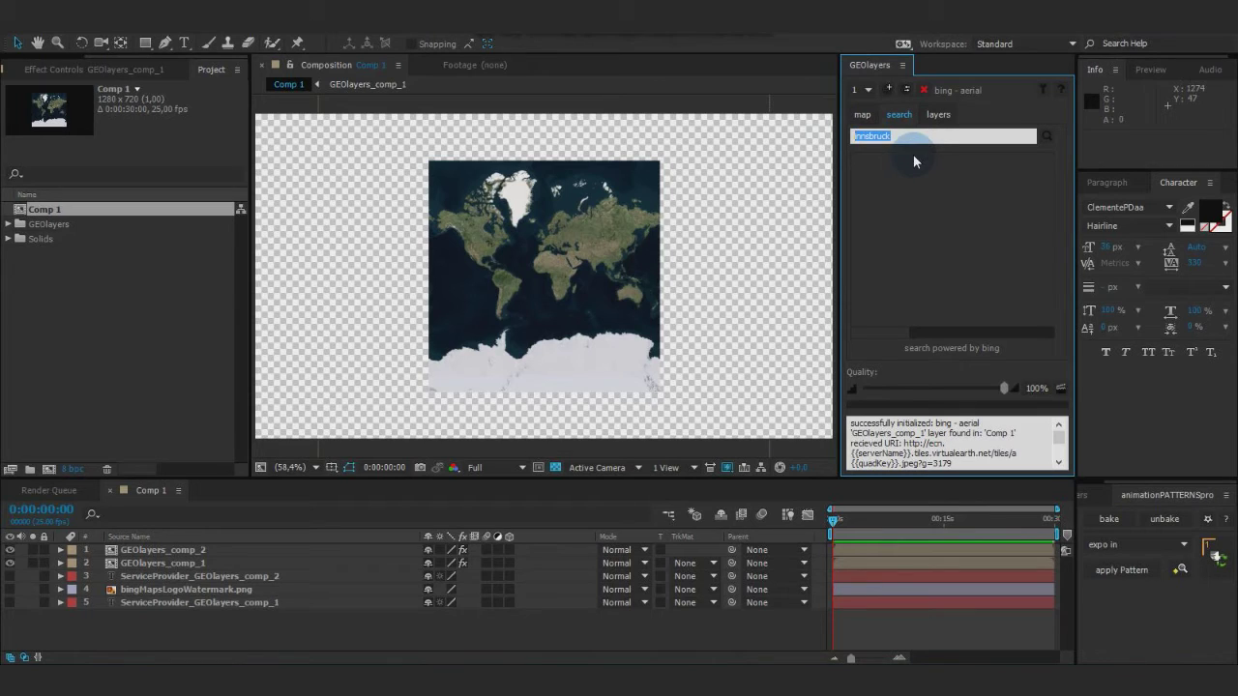
Search 'lond' and center the map on London, London, United Kingdom.
text(london)
key(Return)
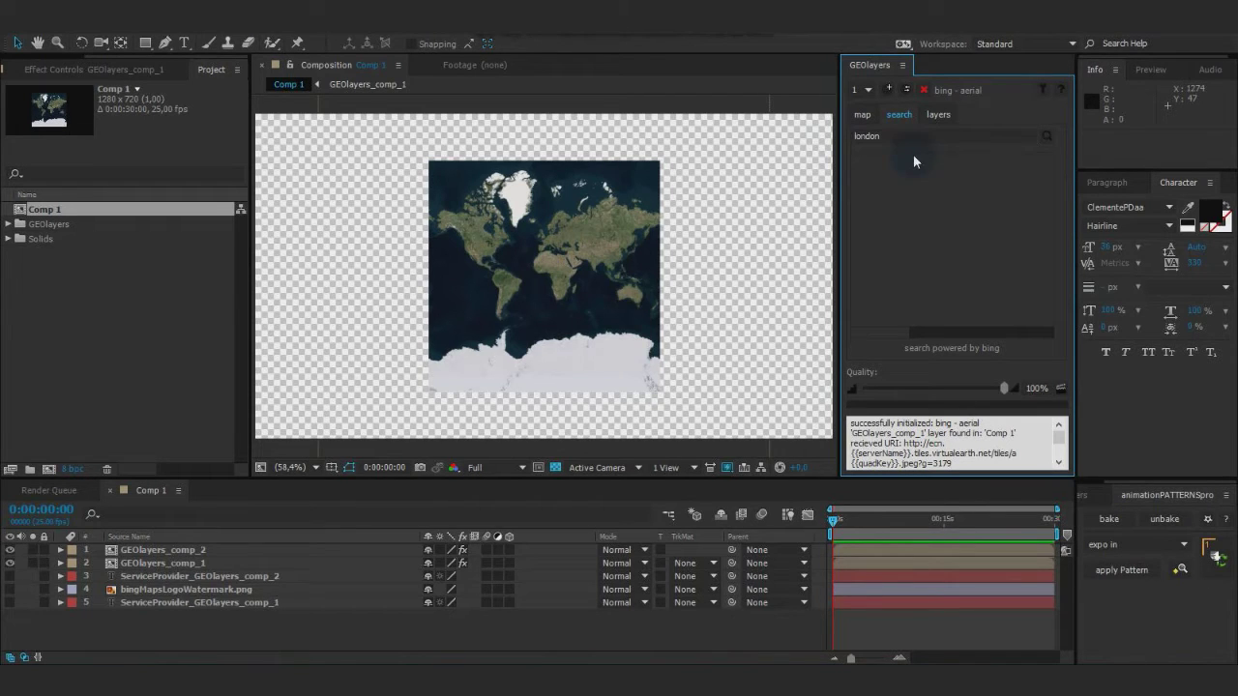
click(868, 165)
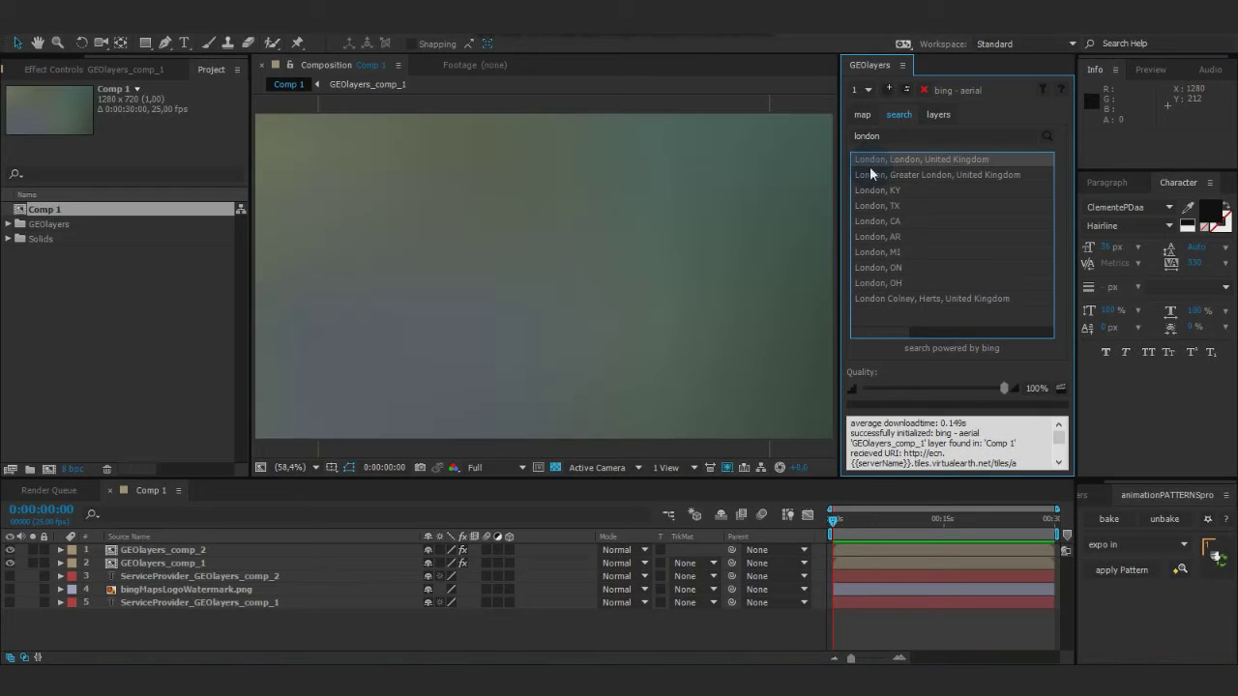
Move GEOlayers_comp_2 below GEOlayers_comp_1 in the timeline.
click(544, 338)
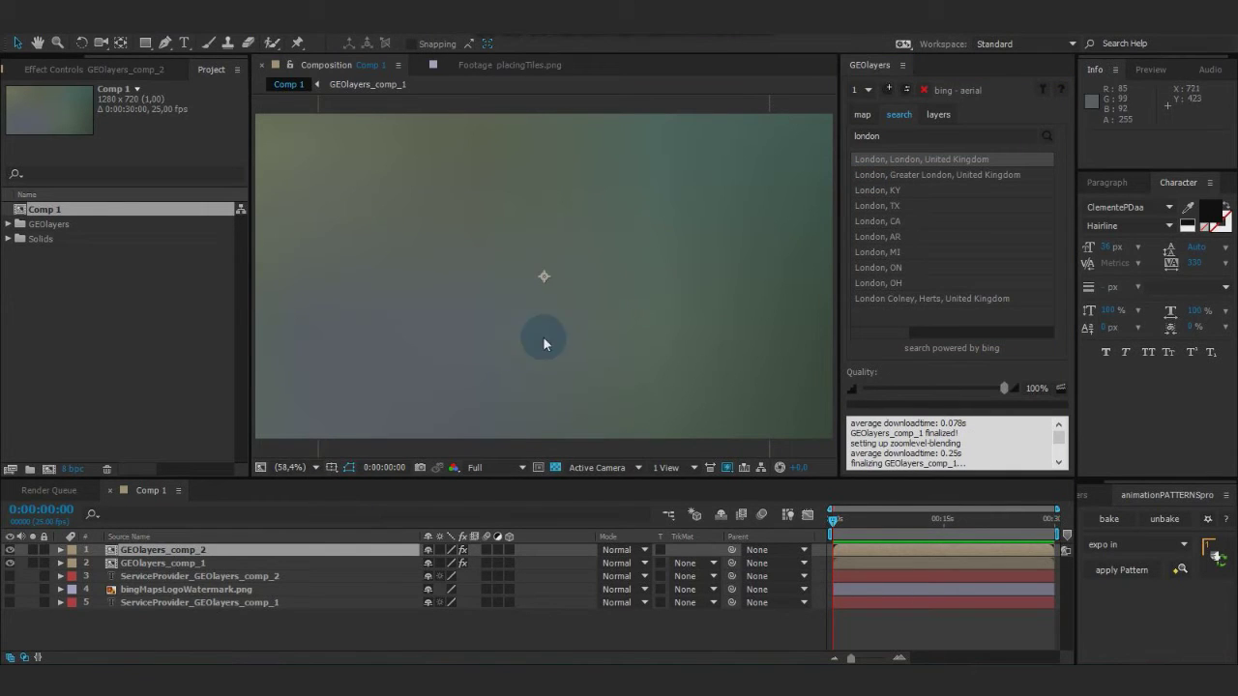
click(296, 554)
drag(283, 554, 288, 570)
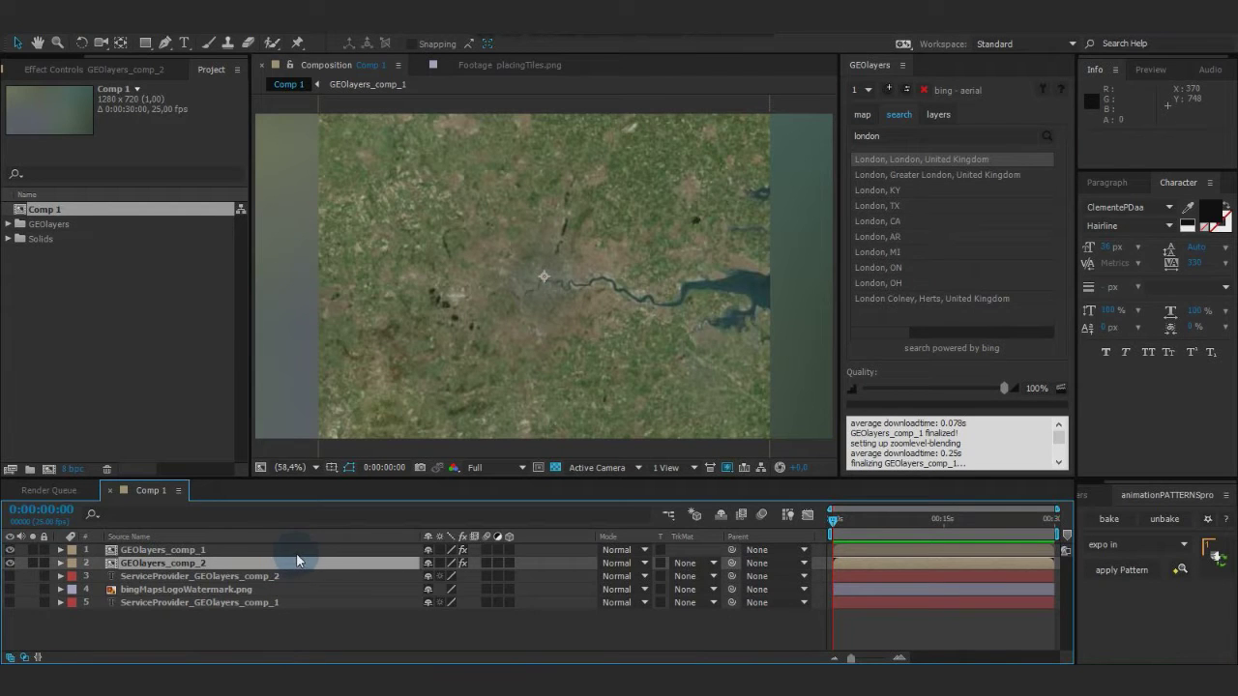
Parent GEOlayers_comp_2 to GEOlayers_comp_1 and make both map layers 3D.
key(ctrl+Up)
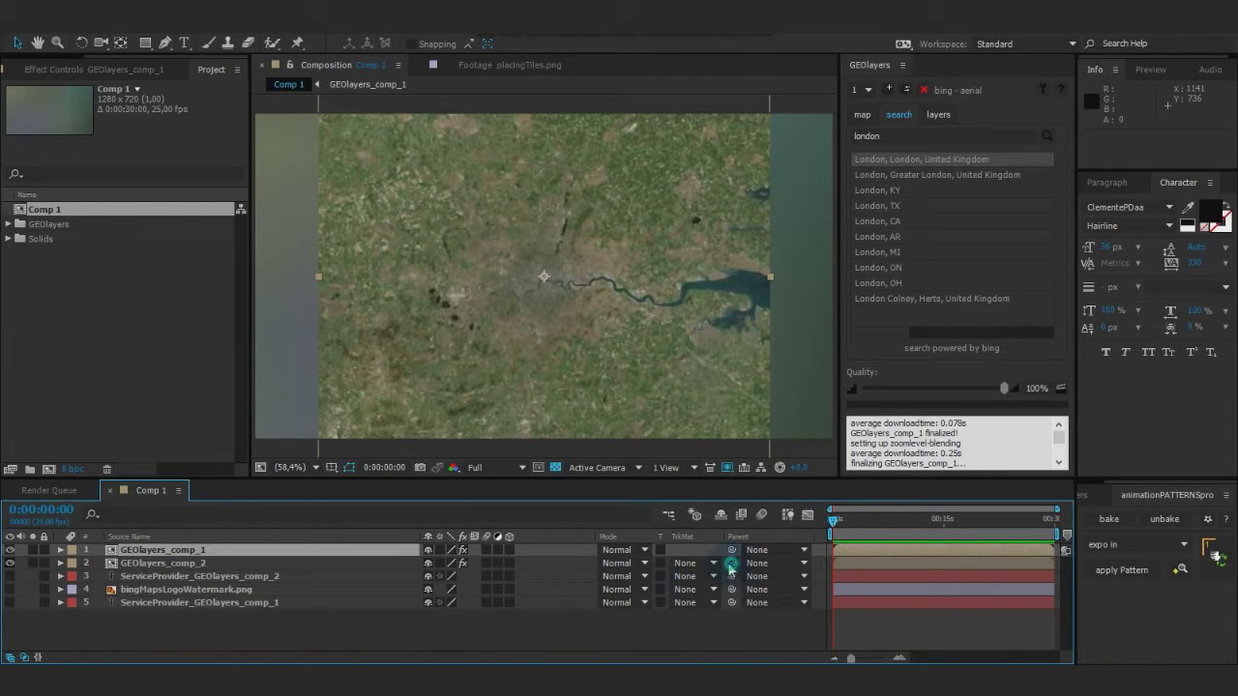
drag(731, 569, 264, 552)
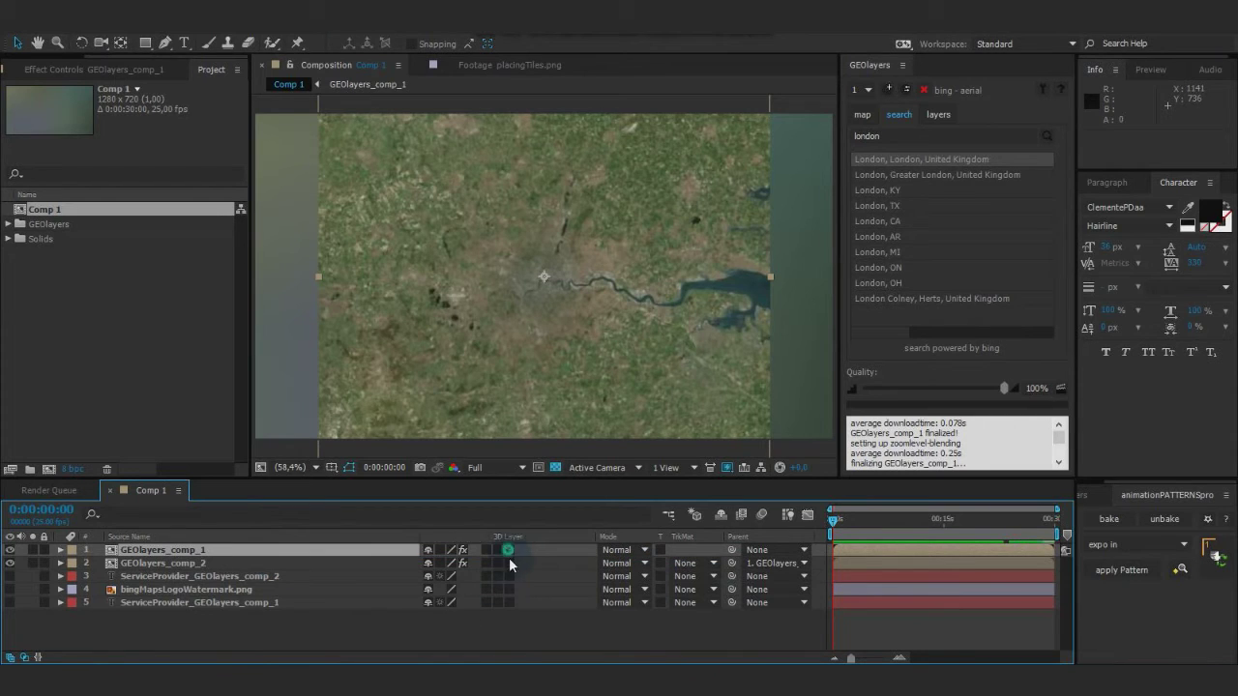
drag(508, 550, 509, 563)
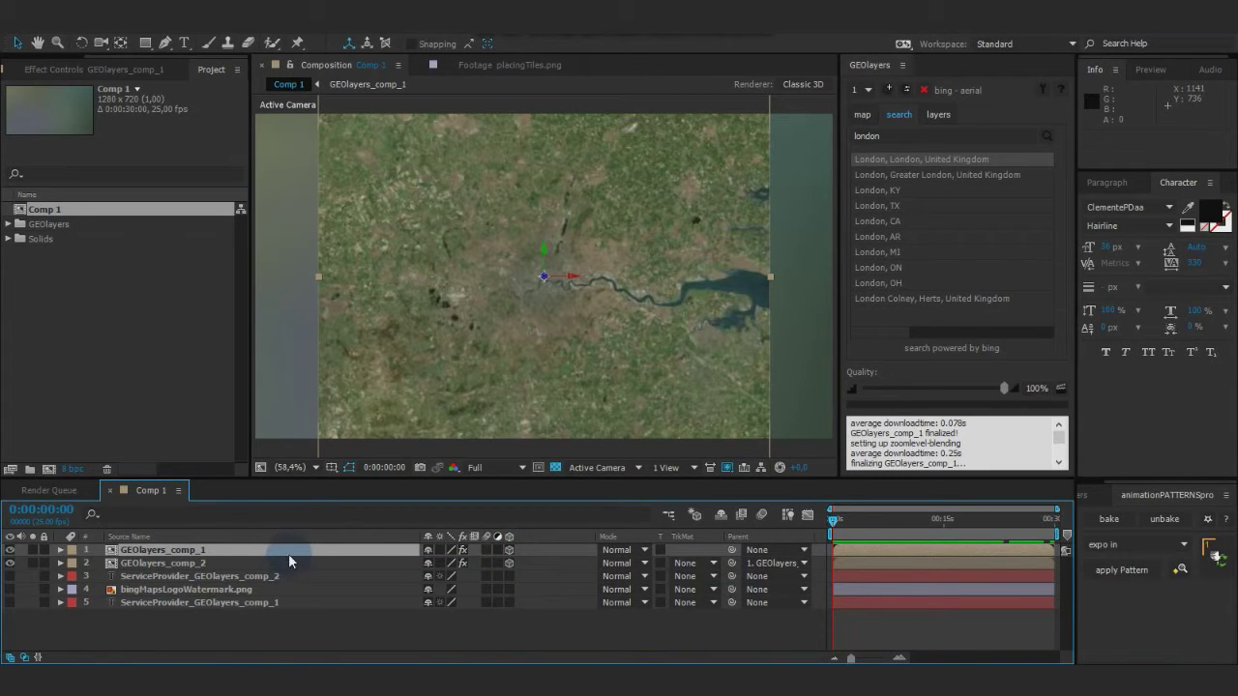
Tilt GEOlayers_comp_1 back to about -75° X Rotation, lower it in frame, and set quality to 71%.
key(r)
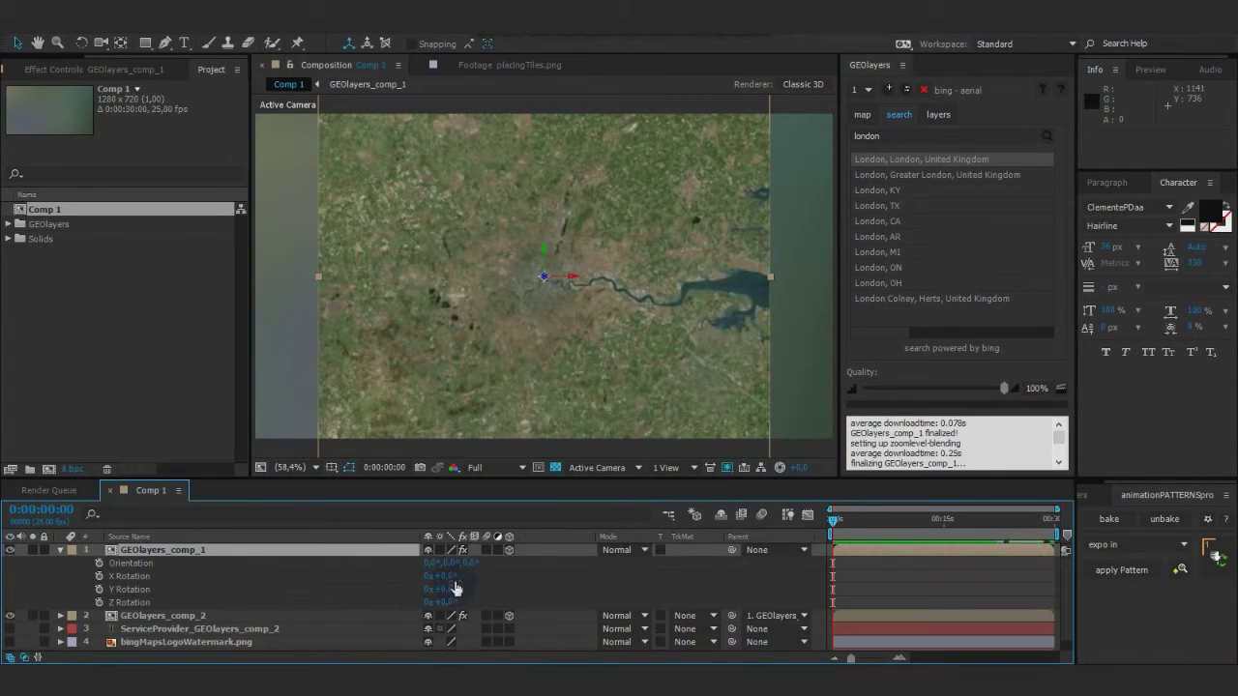
drag(446, 575, 392, 577)
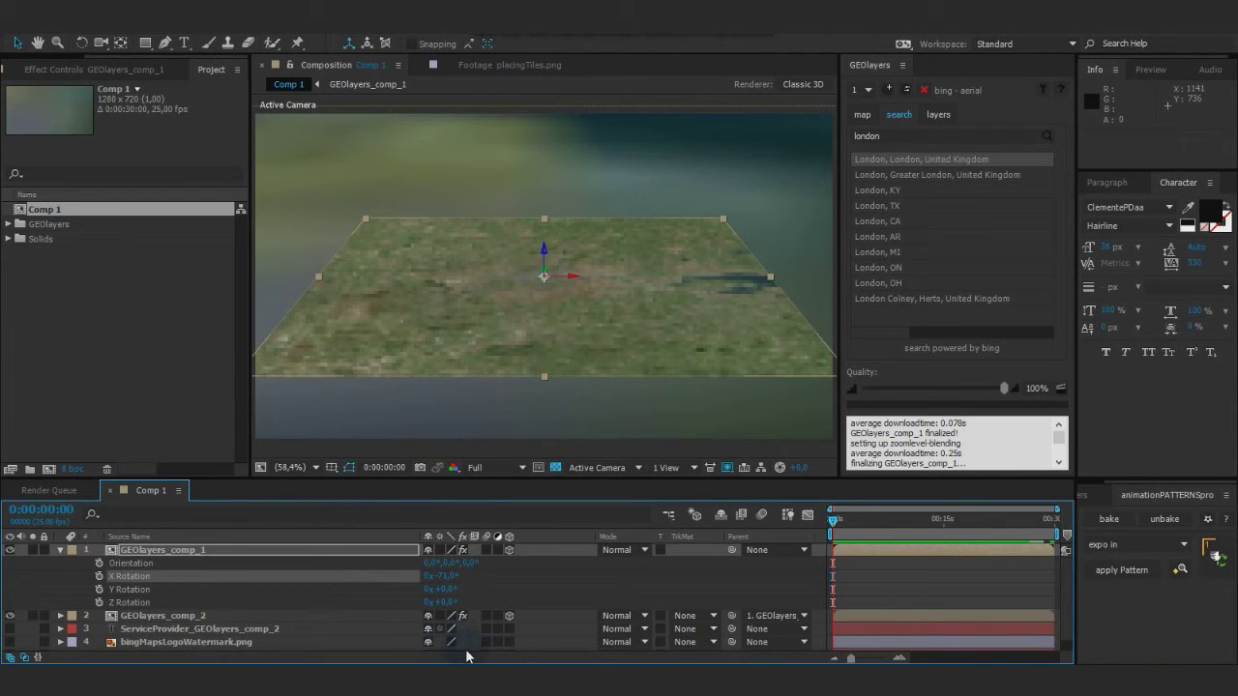
drag(547, 274, 552, 310)
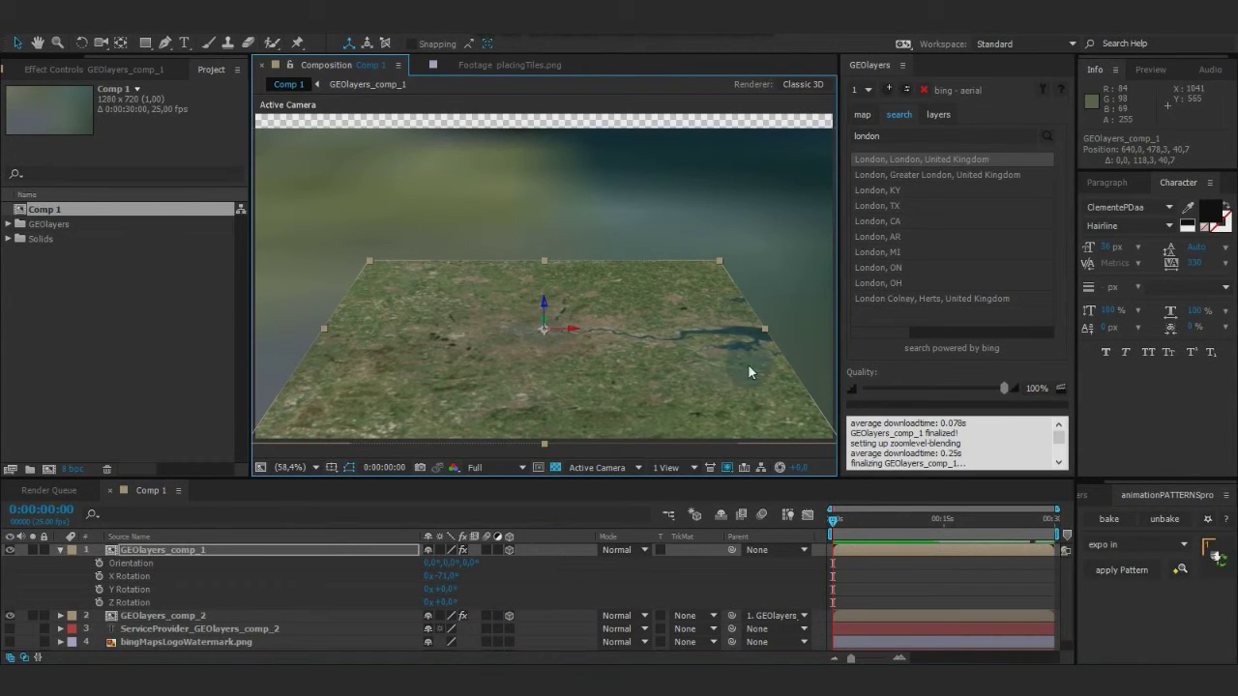
drag(967, 389, 960, 387)
Finalize GEOlayers_comp_1 at 71% quality and dismiss the completion message.
click(1016, 425)
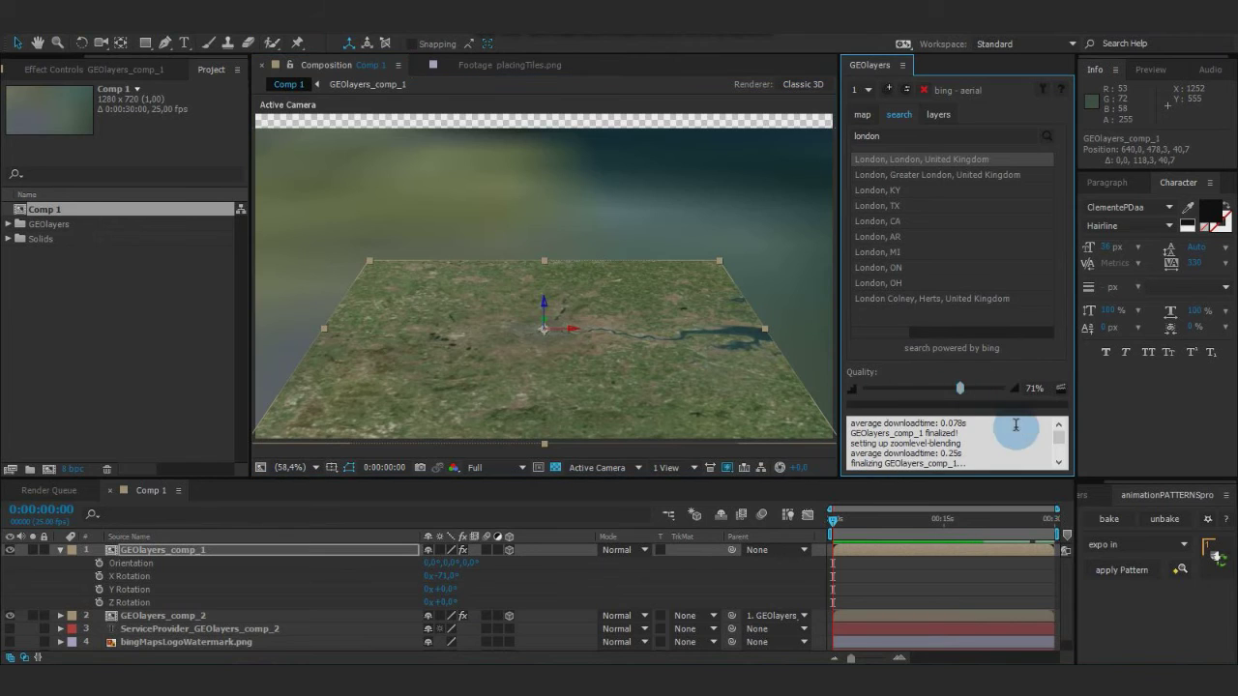
click(1061, 388)
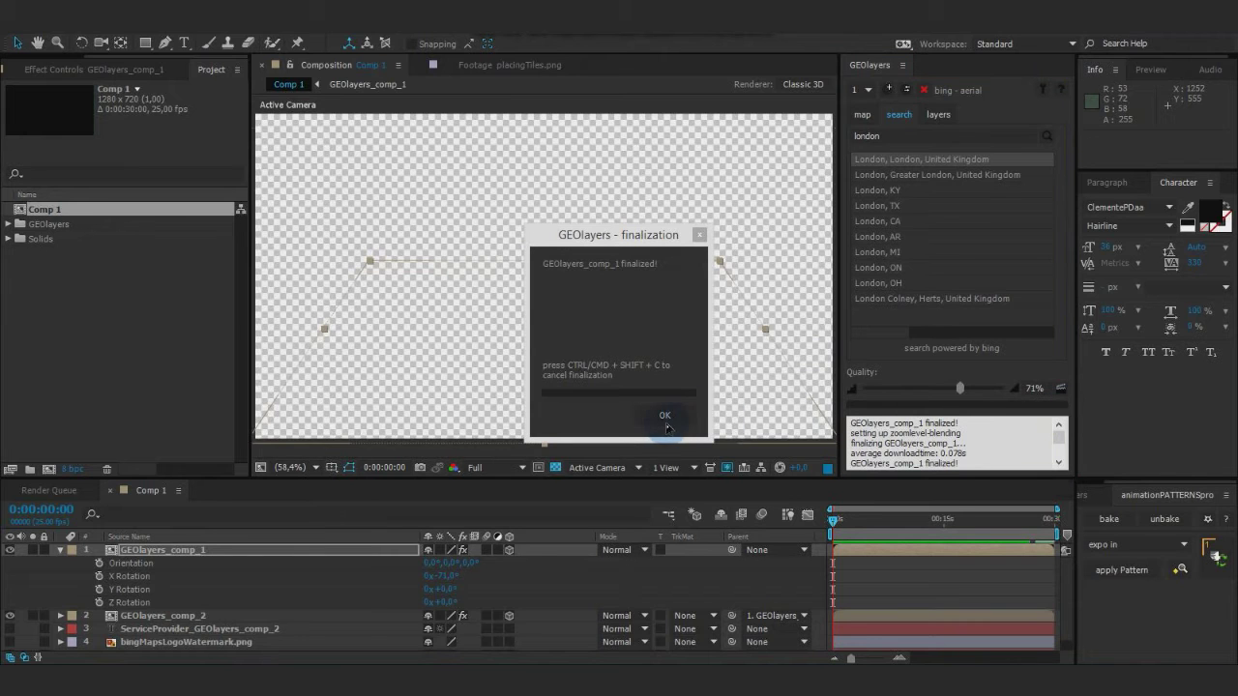
click(665, 416)
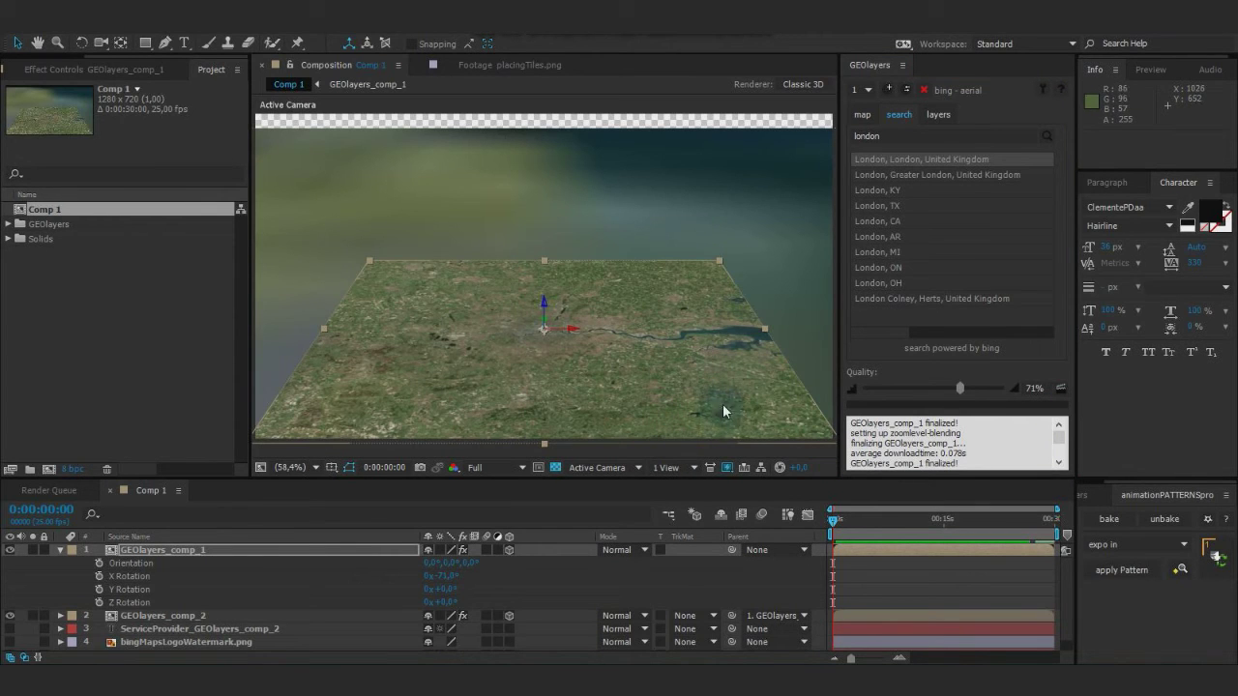
Switch to map 2, set its quality to 20%, and finalize GEOlayers_comp_2.
click(862, 90)
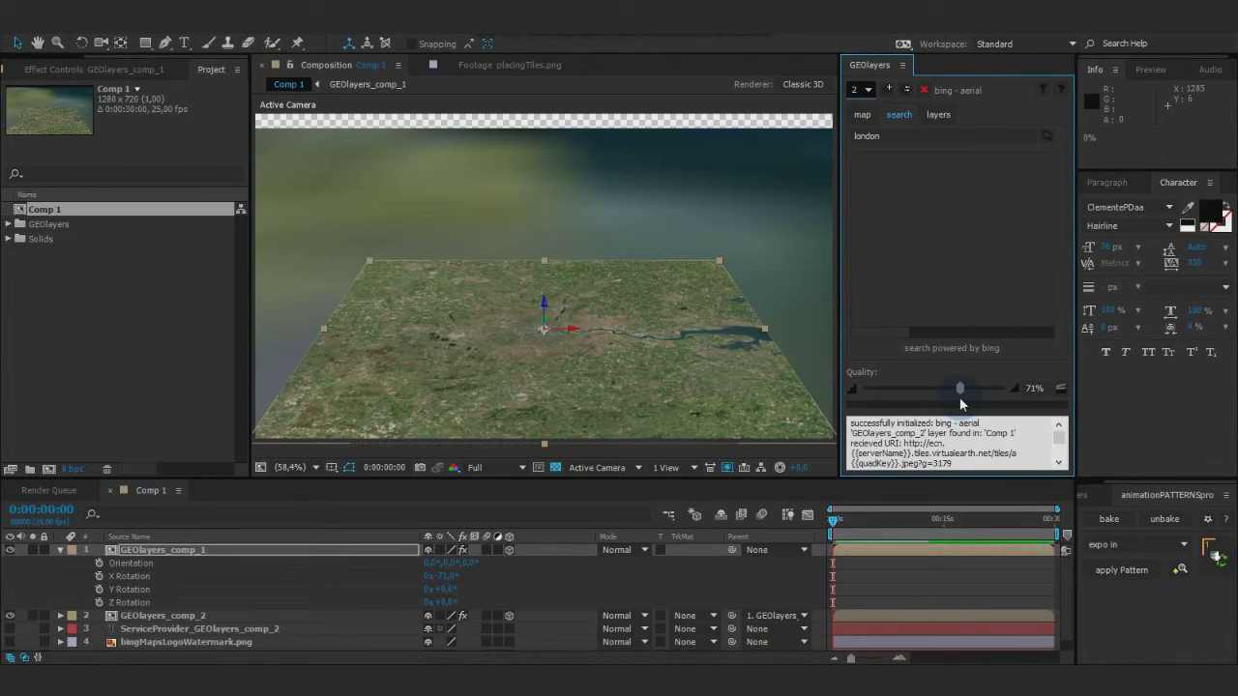
drag(961, 395, 874, 401)
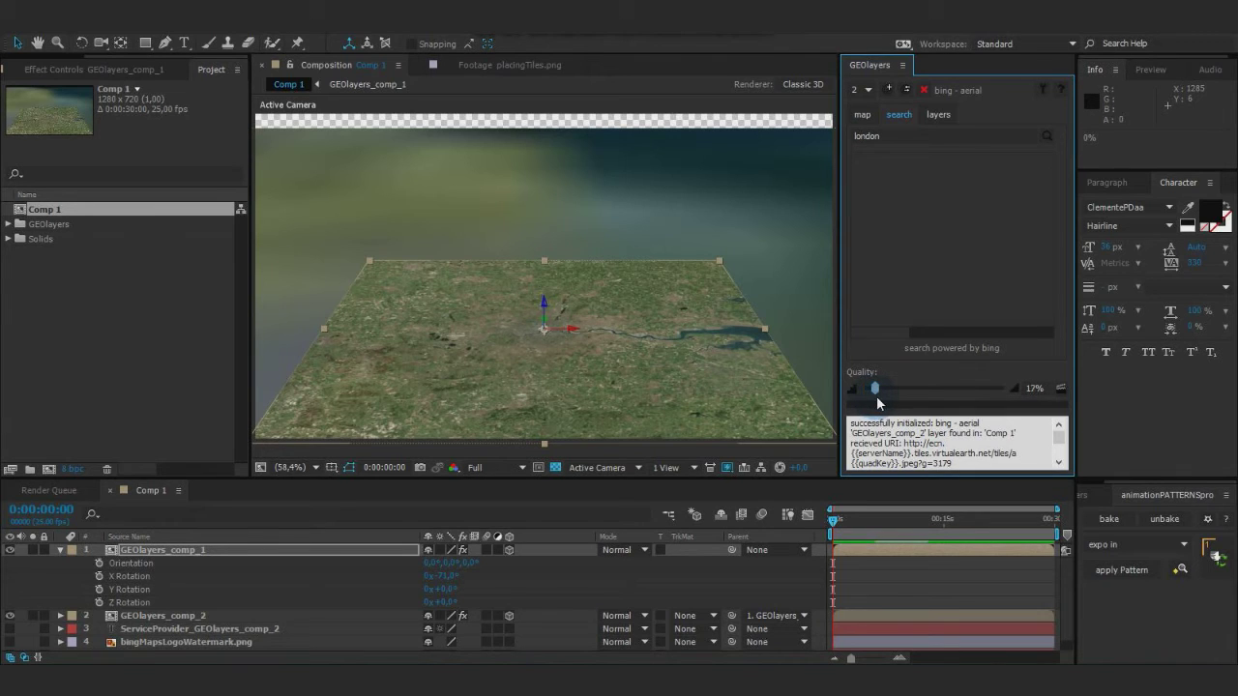
click(1061, 388)
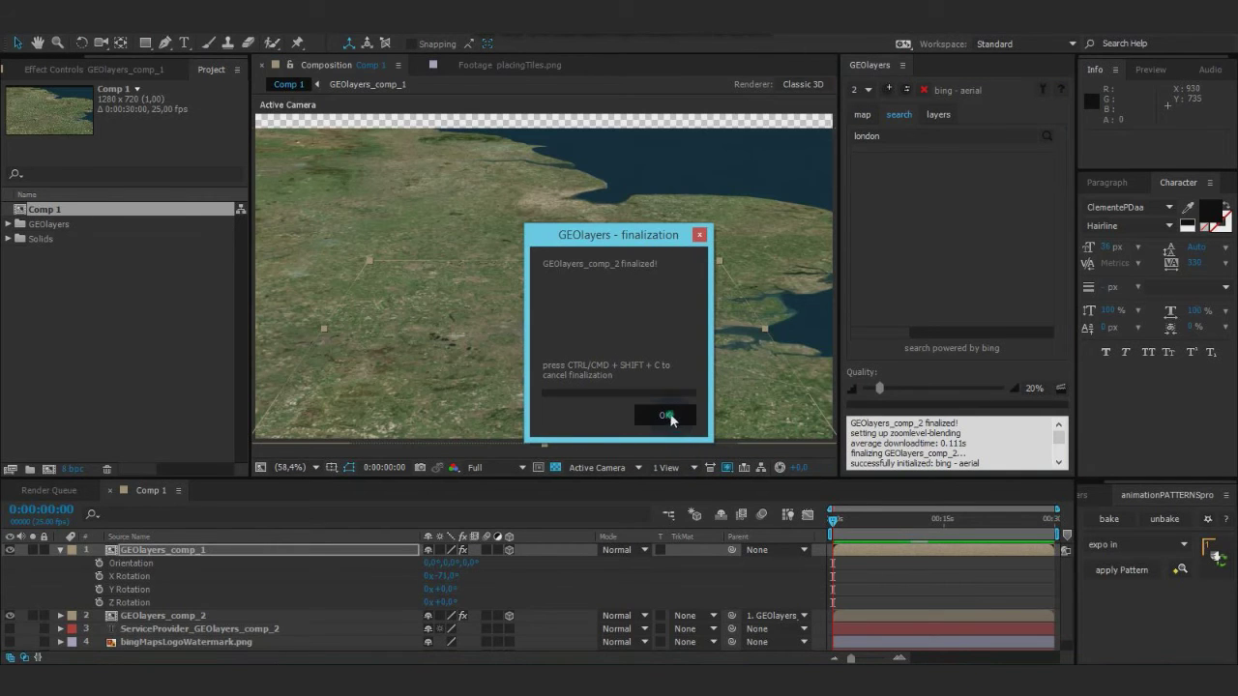
click(666, 416)
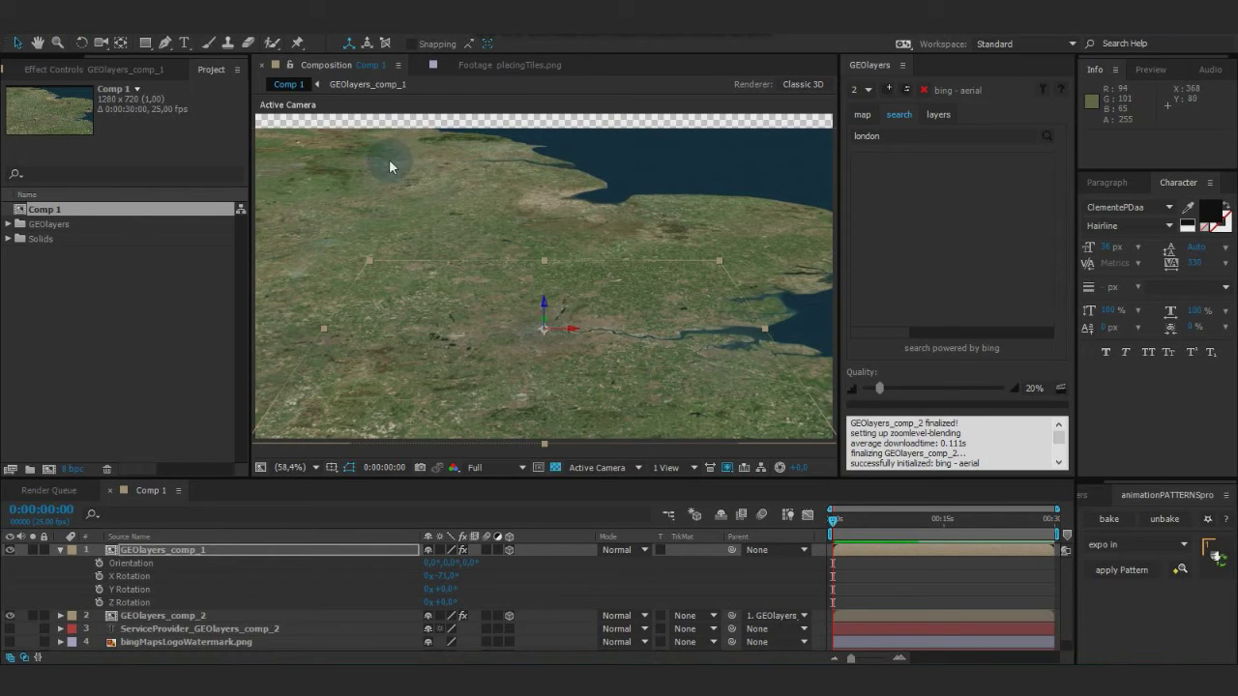
Add a layer-sized rectangular mask to GEOlayers_comp_1.
click(166, 616)
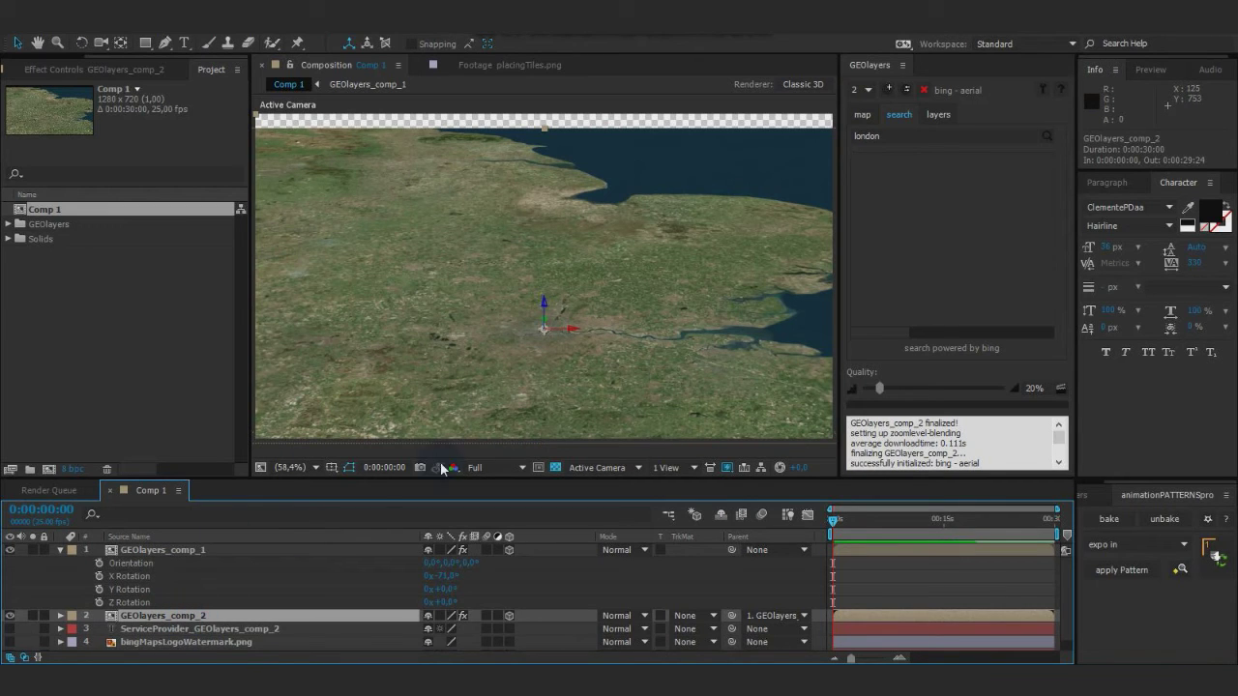
click(217, 551)
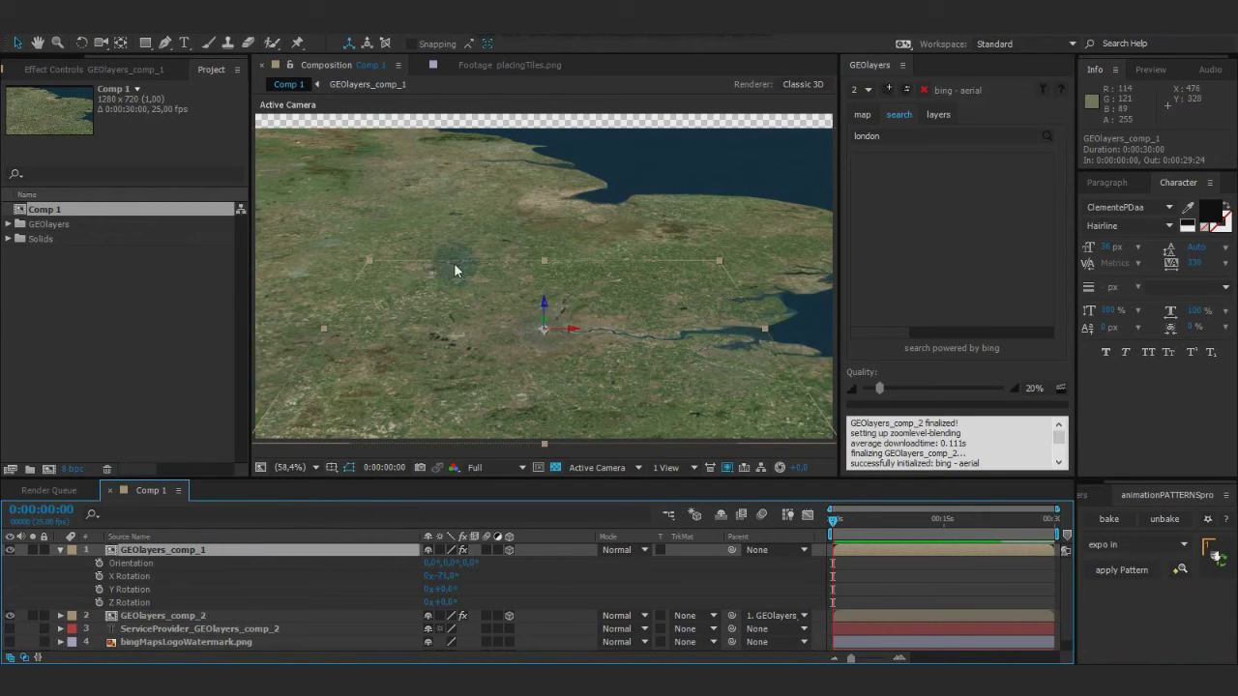
click(189, 617)
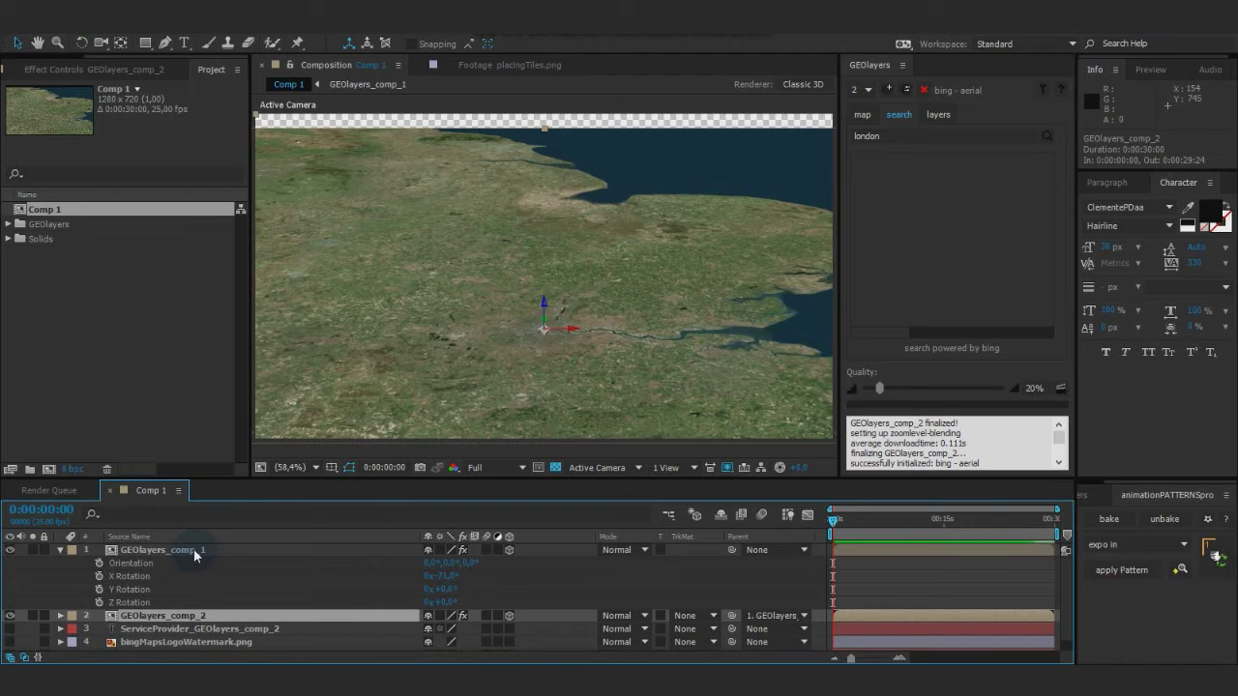
click(194, 550)
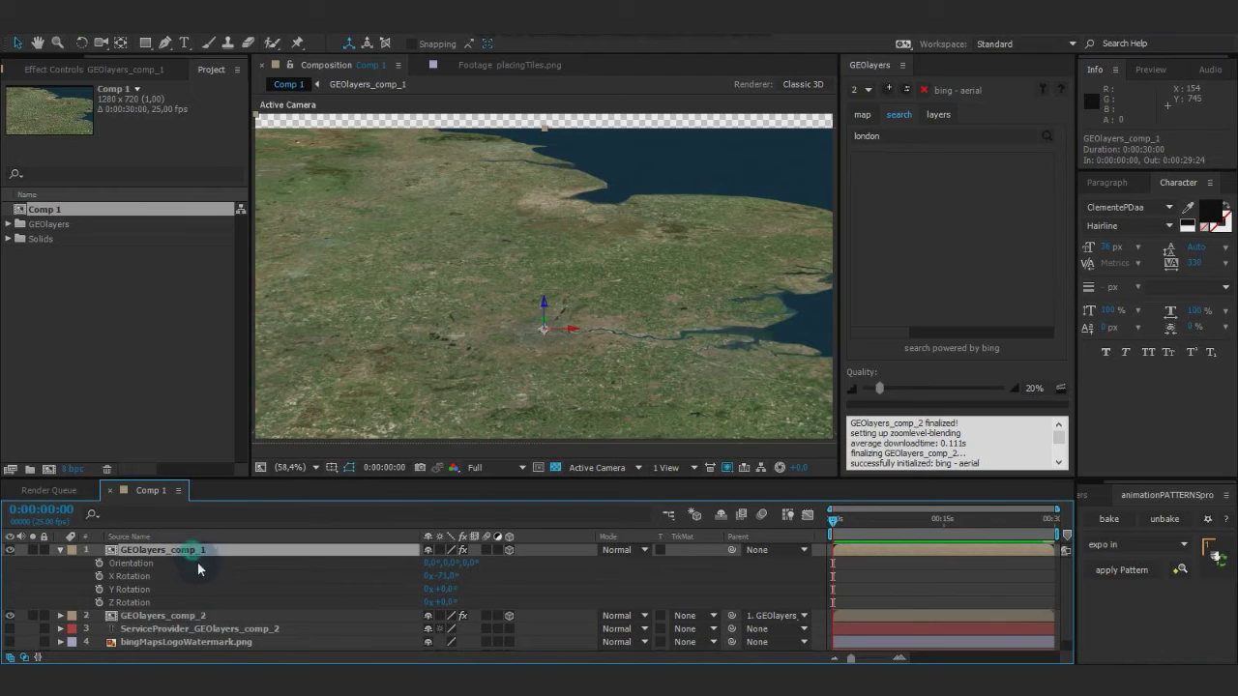
double_click(146, 43)
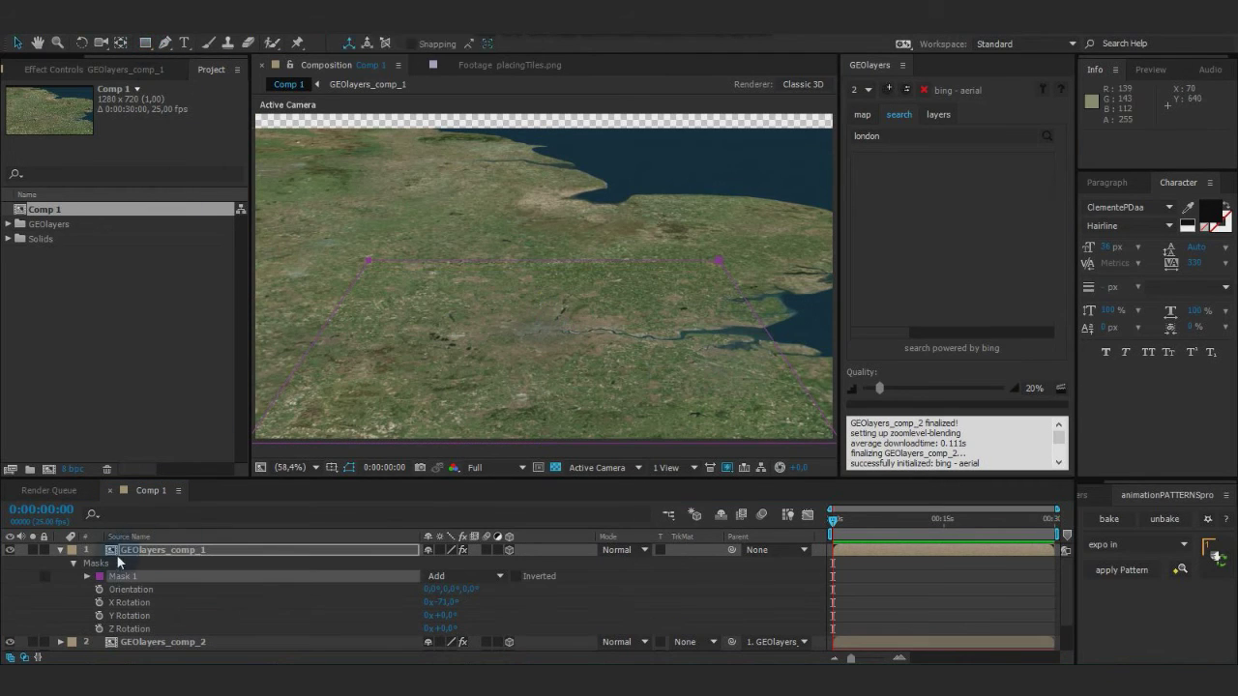
Set Mask 1's feather to 100 pixels and expansion to -50 pixels.
click(87, 576)
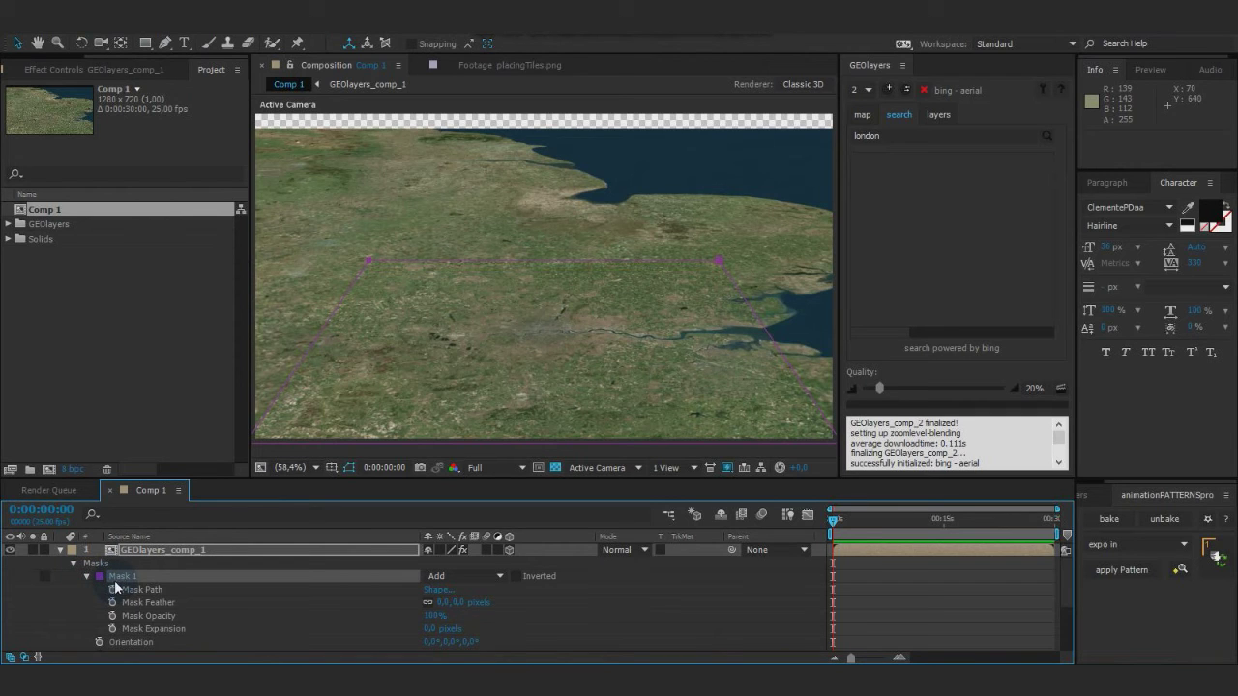
click(442, 603)
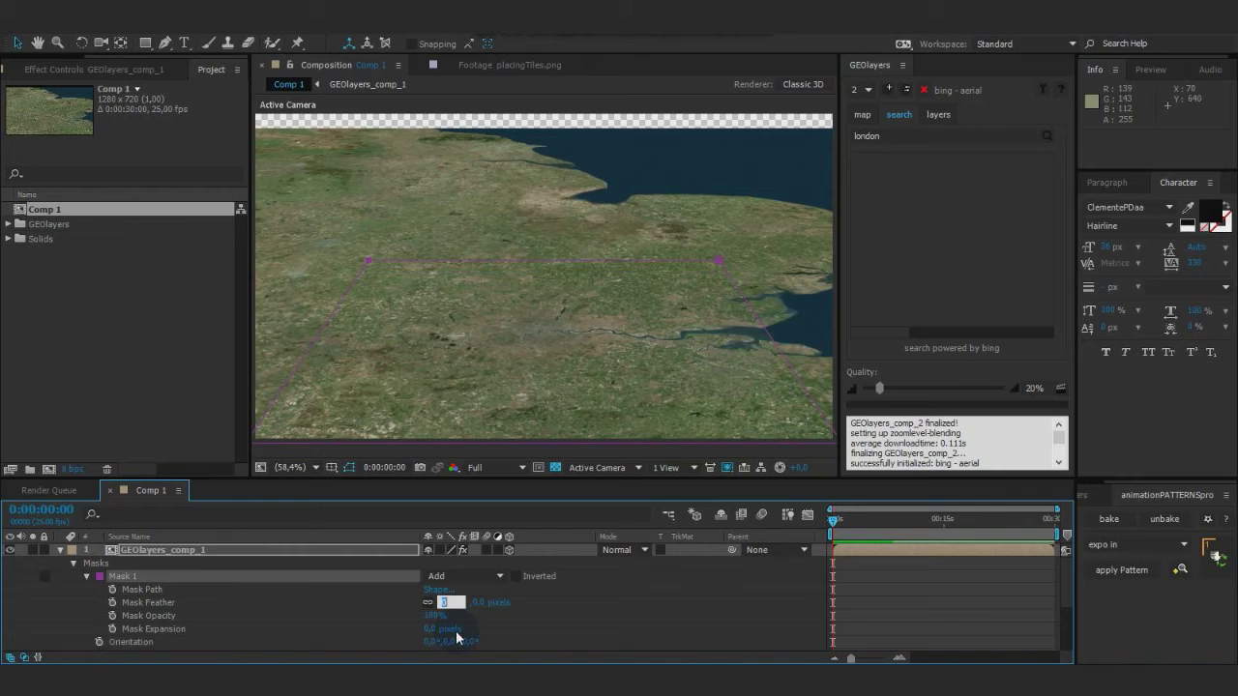
key(Return)
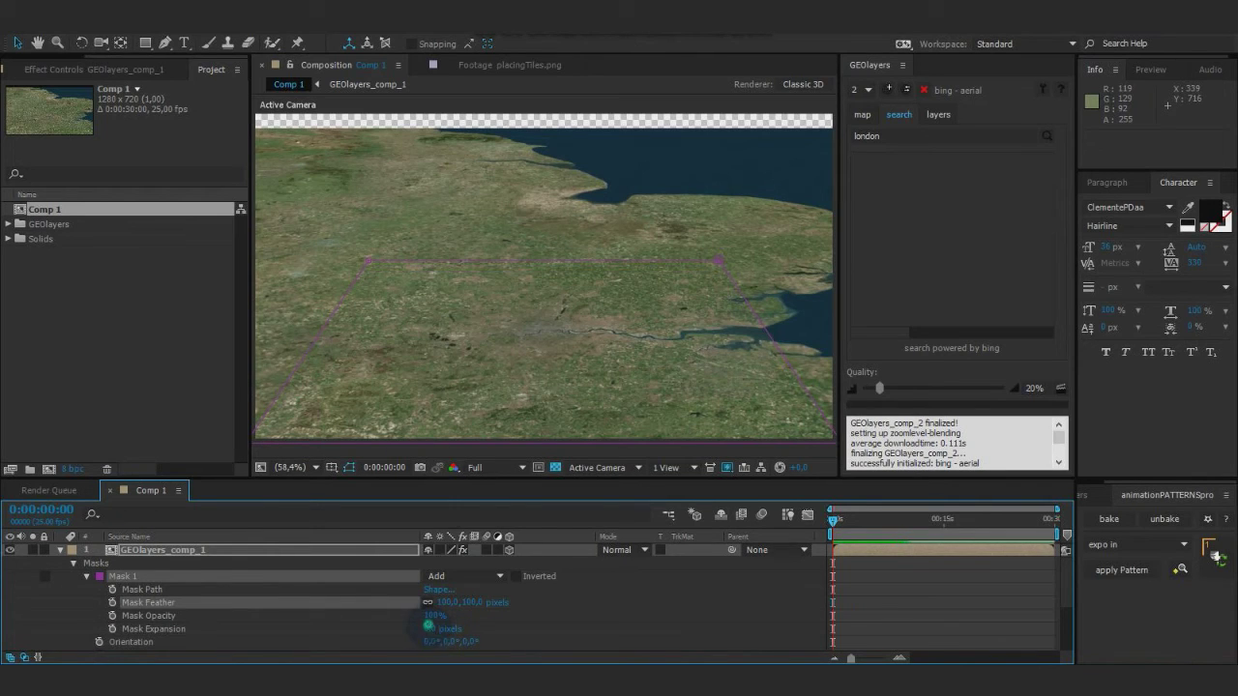
click(429, 629)
key(Return)
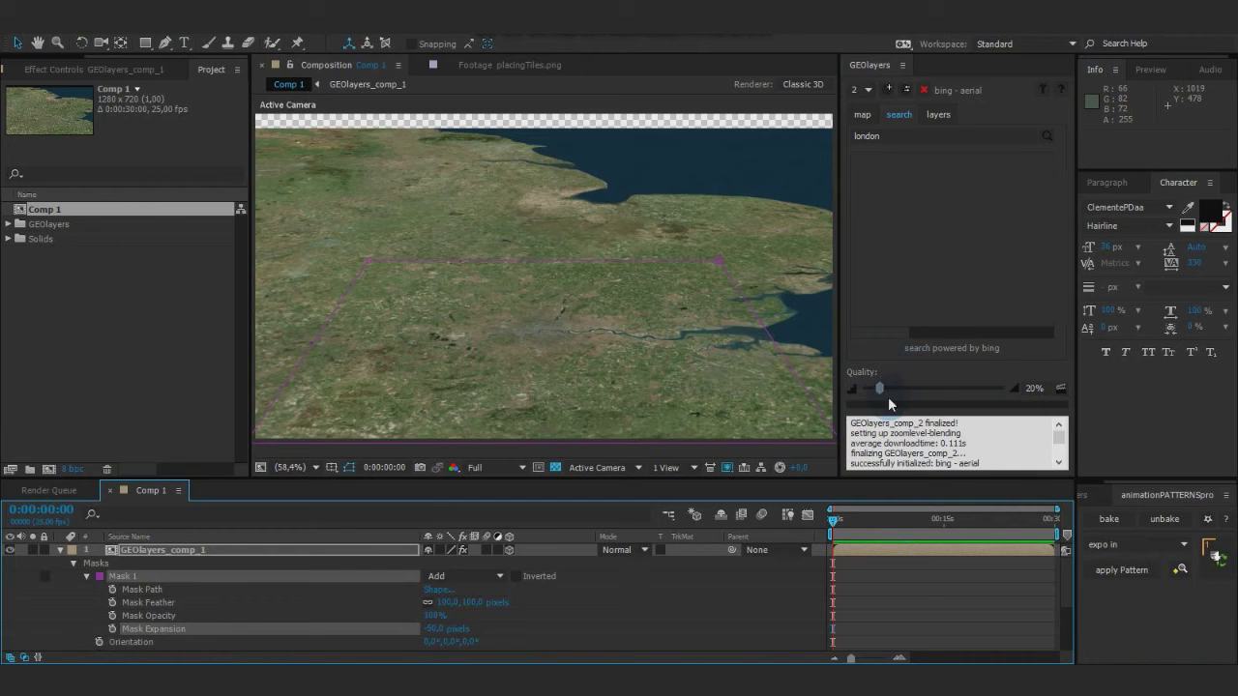
Switch the GEOlayers map controls to map 1 and pan its view east.
click(862, 115)
click(871, 88)
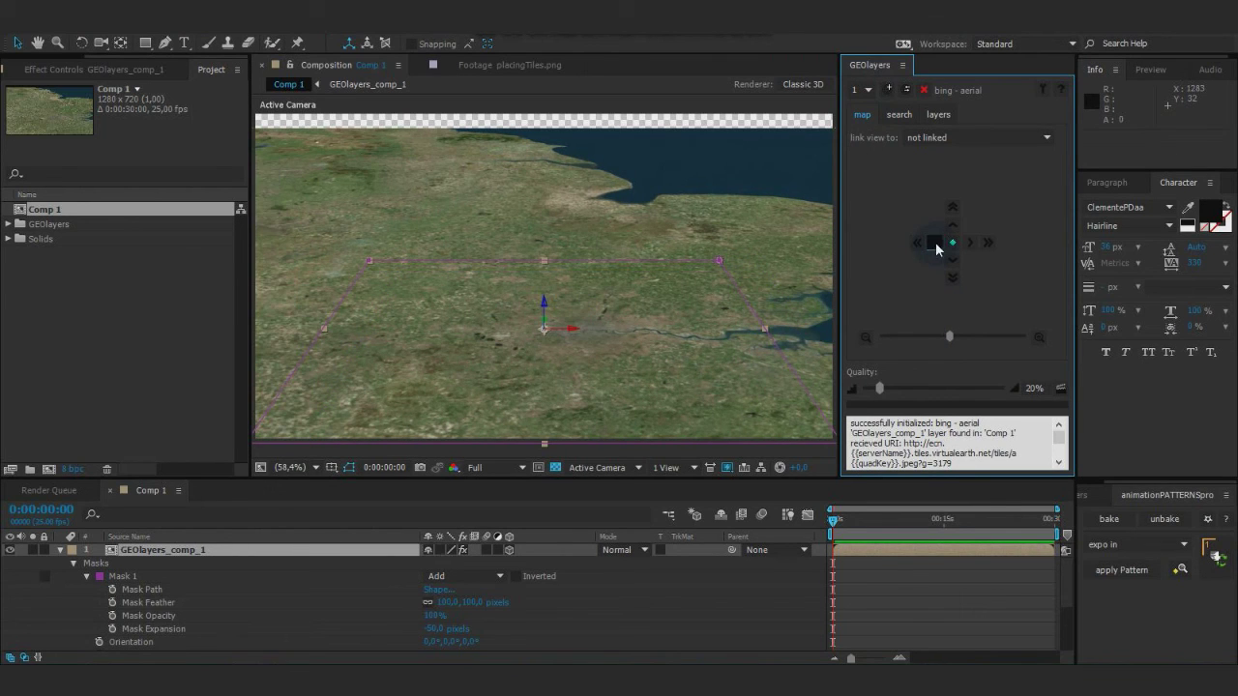
click(939, 244)
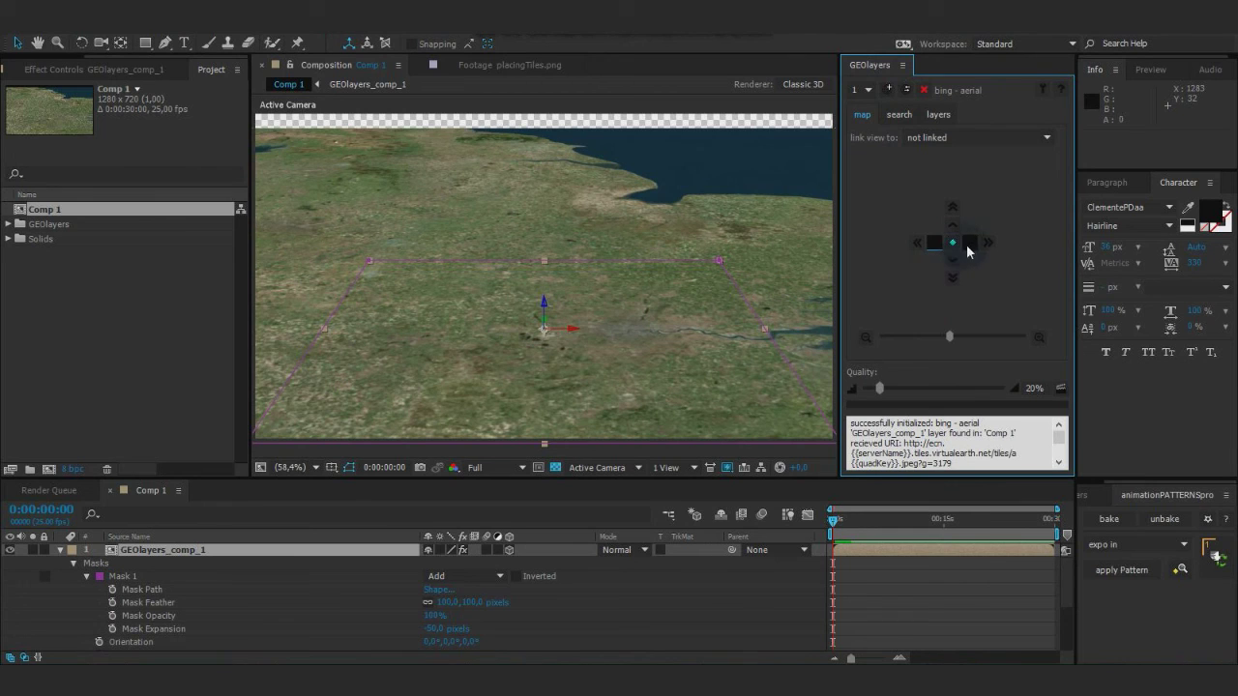
click(969, 243)
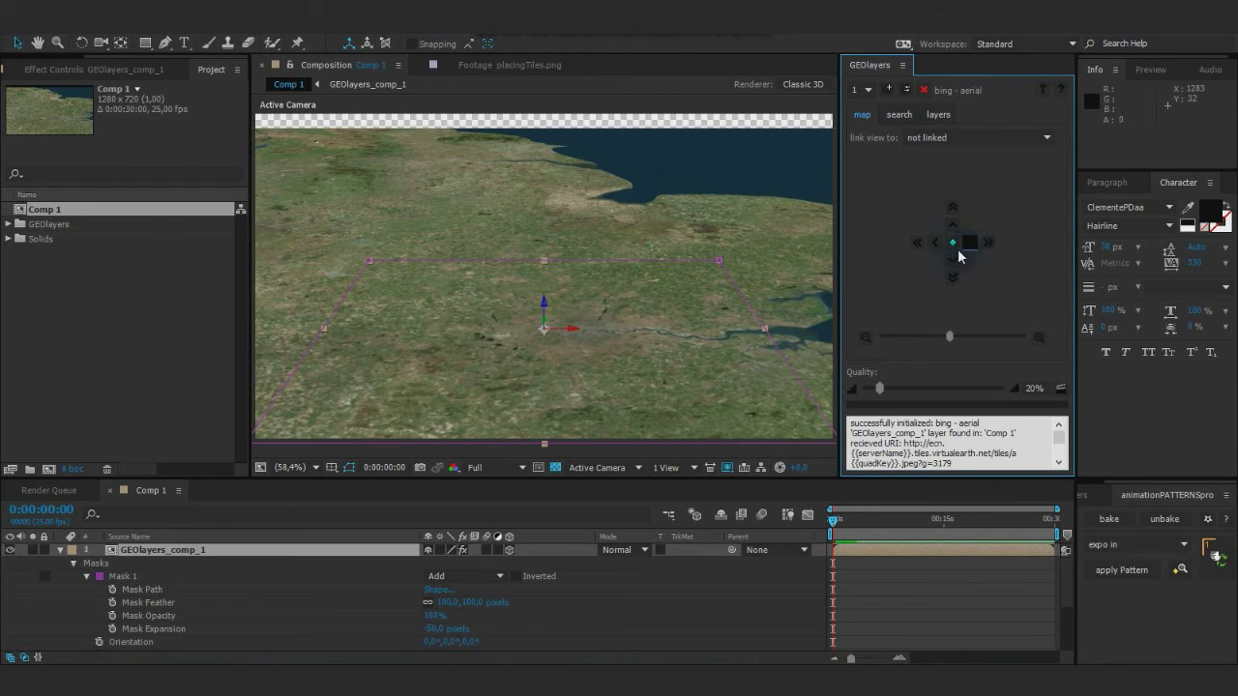